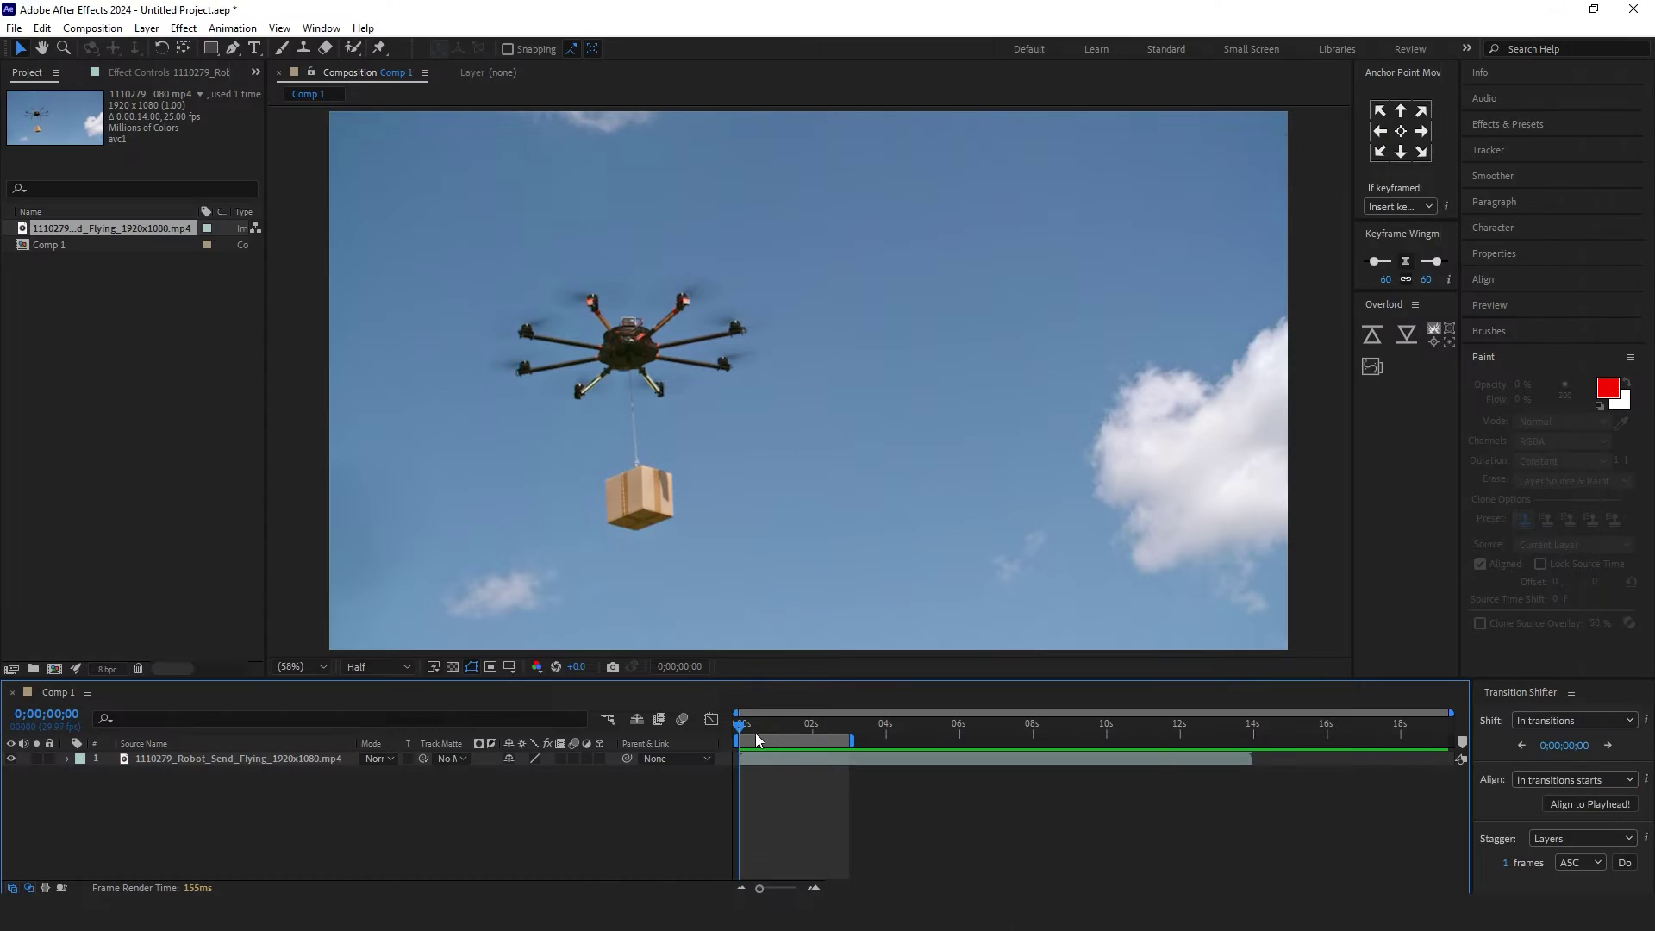
# - Preview the drone footage, then switch After Effects to the Paint workspace
pyautogui.moveTo(737, 728)
pyautogui.mouseDown()
pyautogui.moveTo(840, 728)
pyautogui.moveTo(731, 727)
pyautogui.mouseUp()
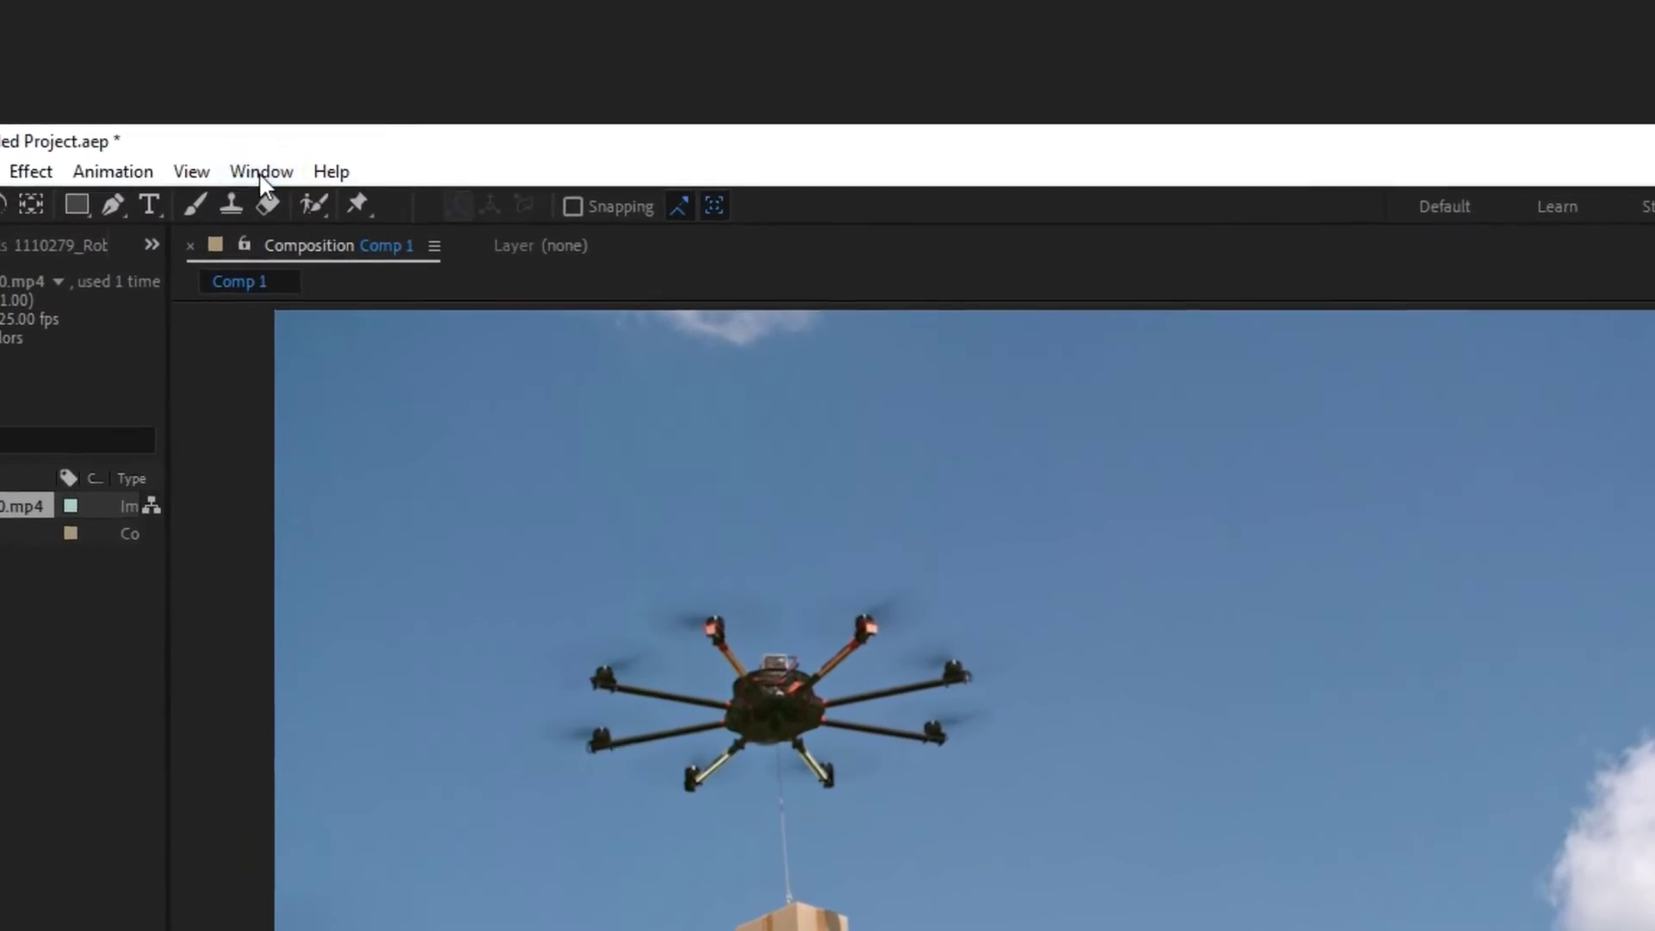
pyautogui.click(305, 67)
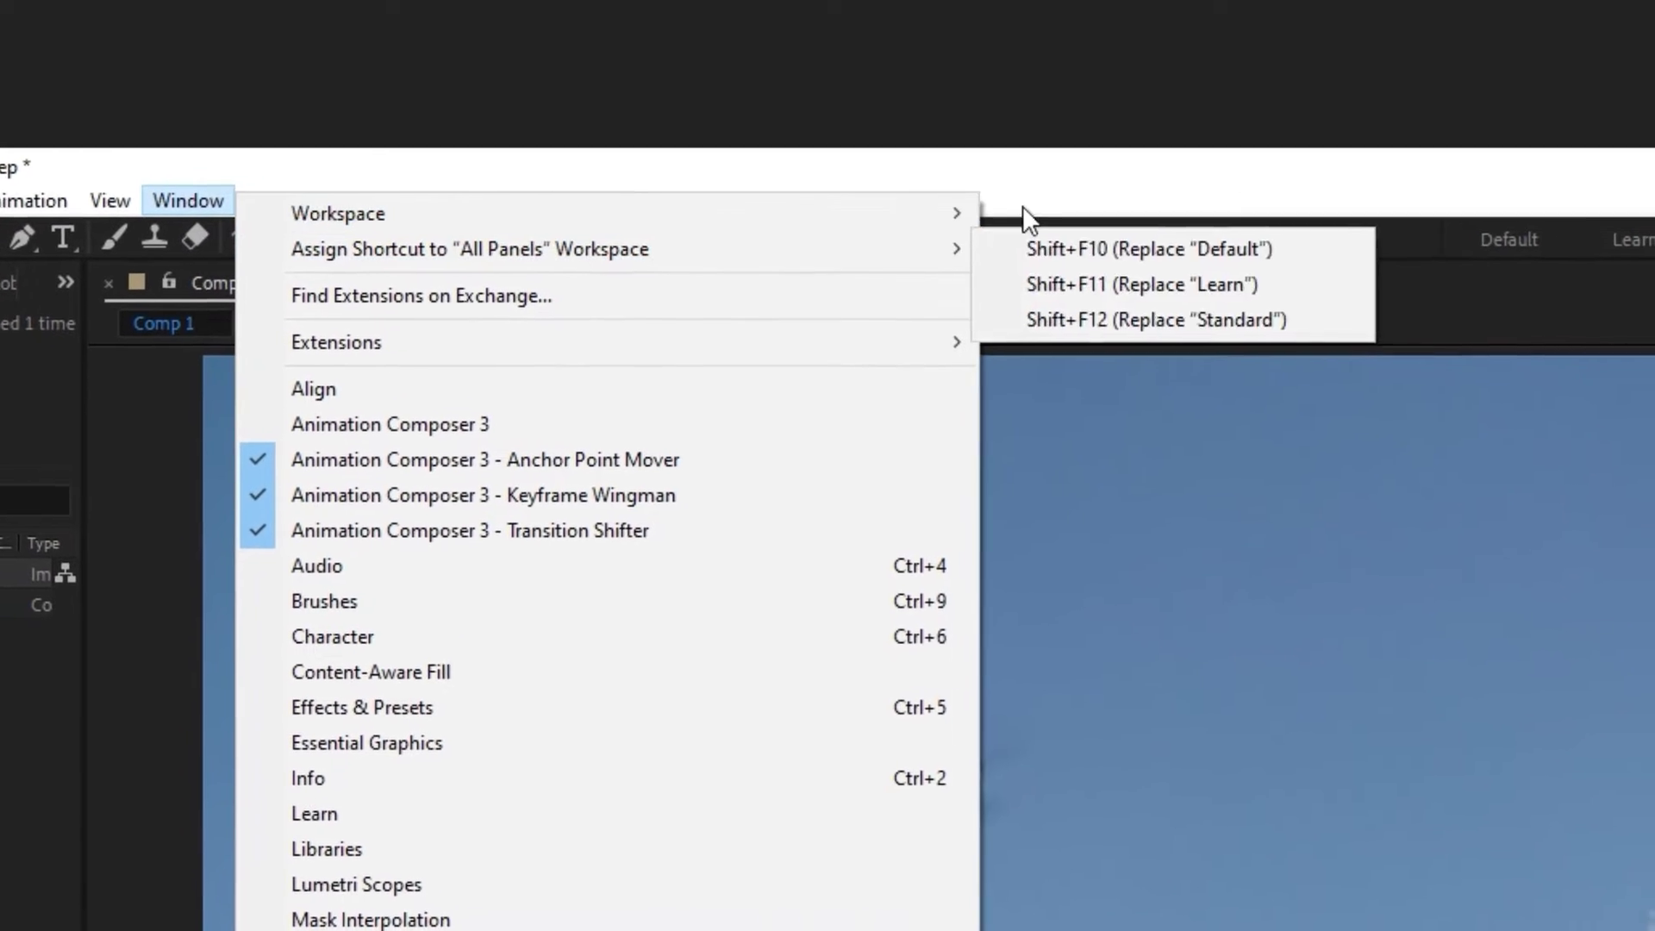
pyautogui.moveTo(998, 234)
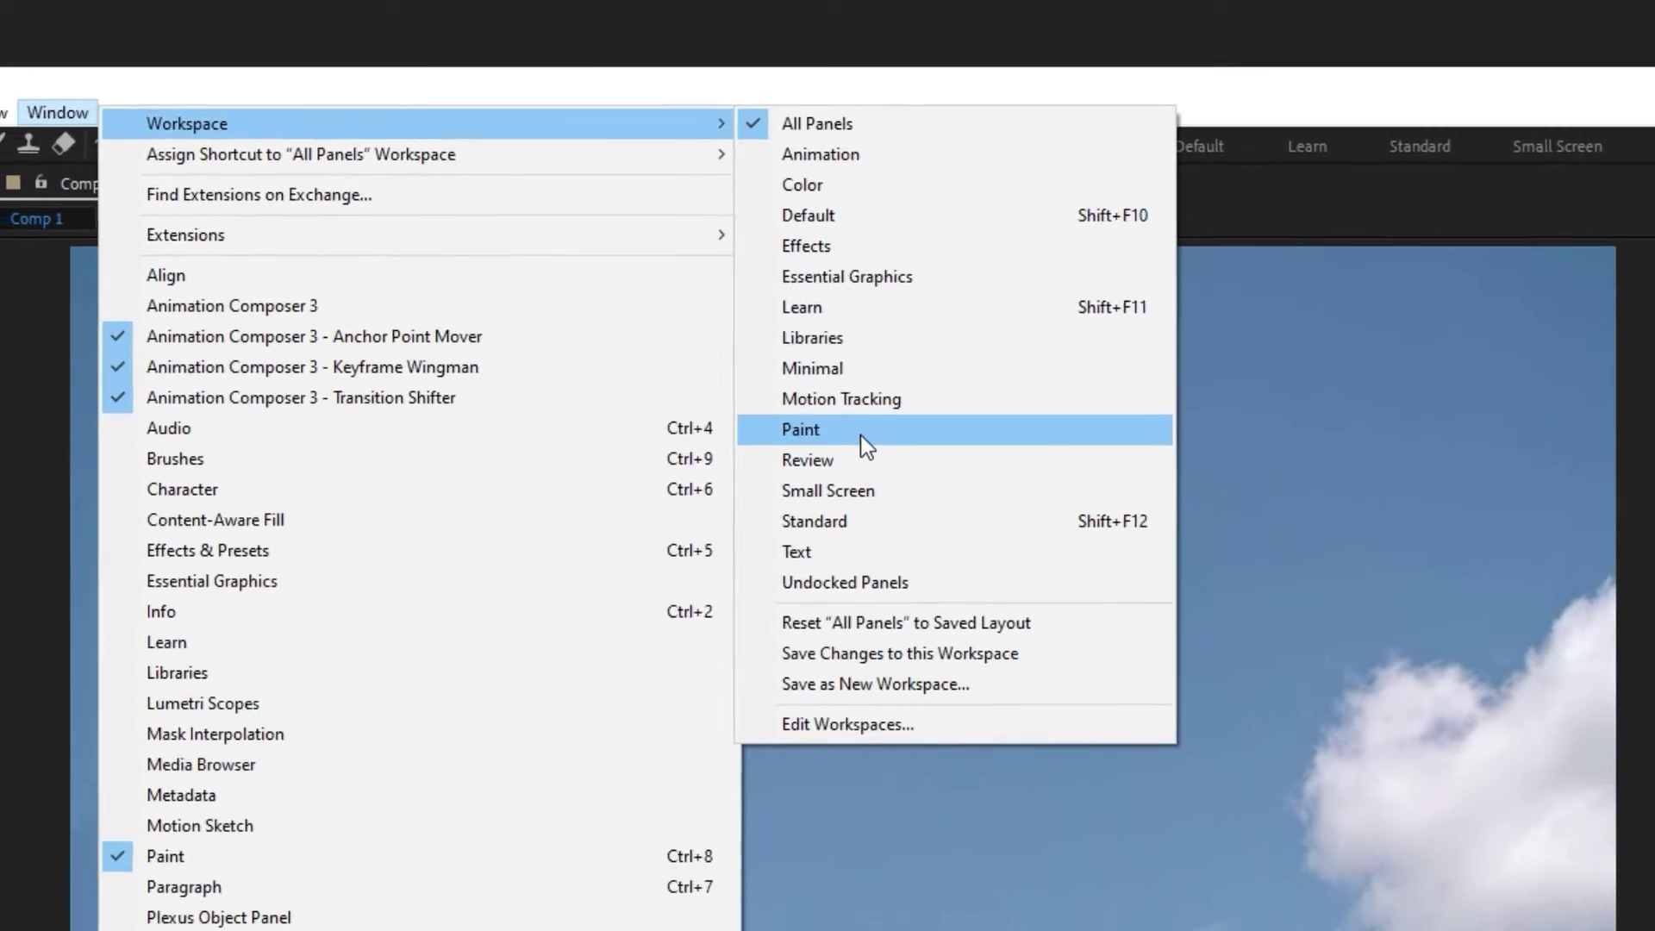
pyautogui.click(879, 517)
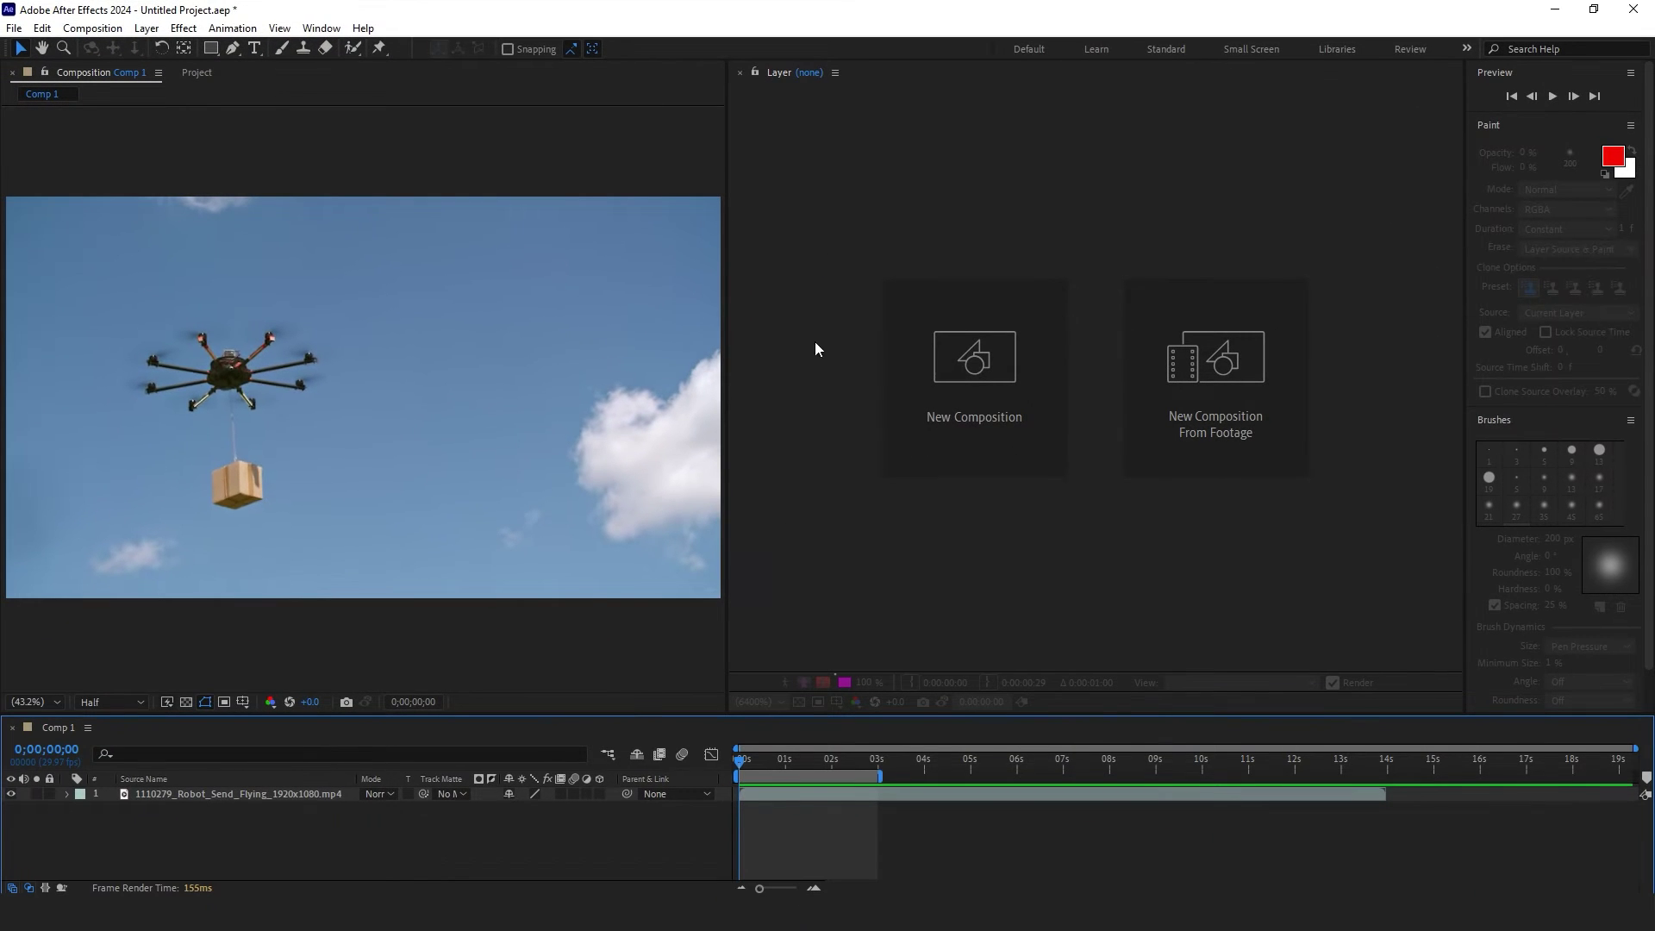
# - Open the drone footage in the Layer panel and clone from Current Layer
pyautogui.doubleClick(403, 484)
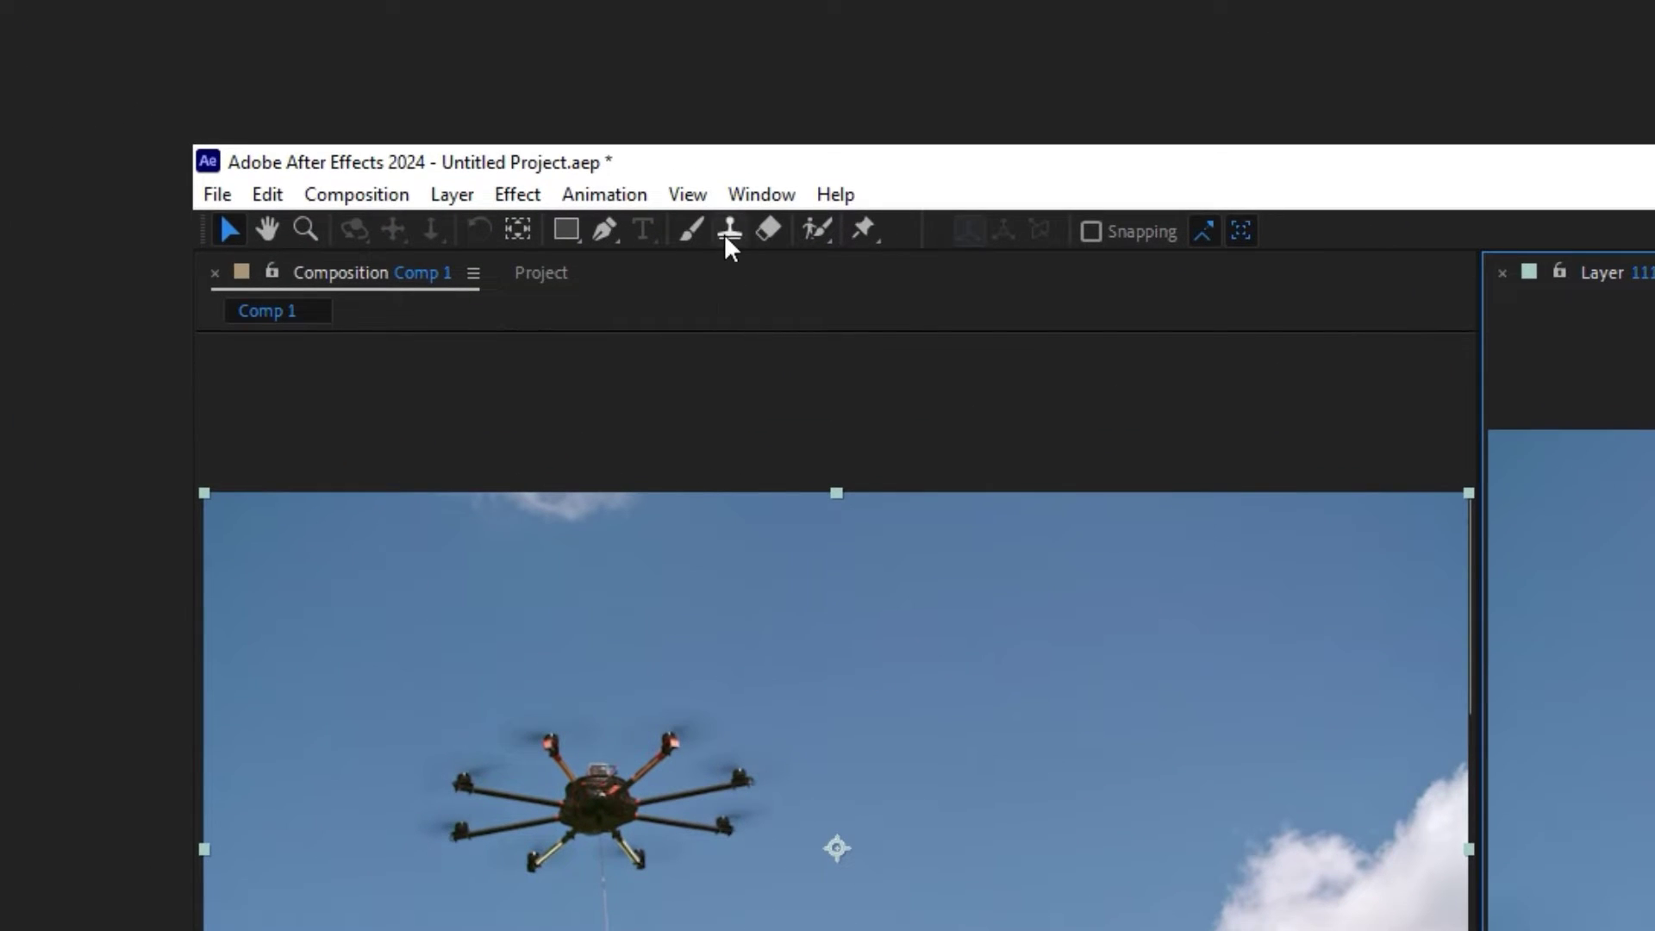
pyautogui.click(728, 231)
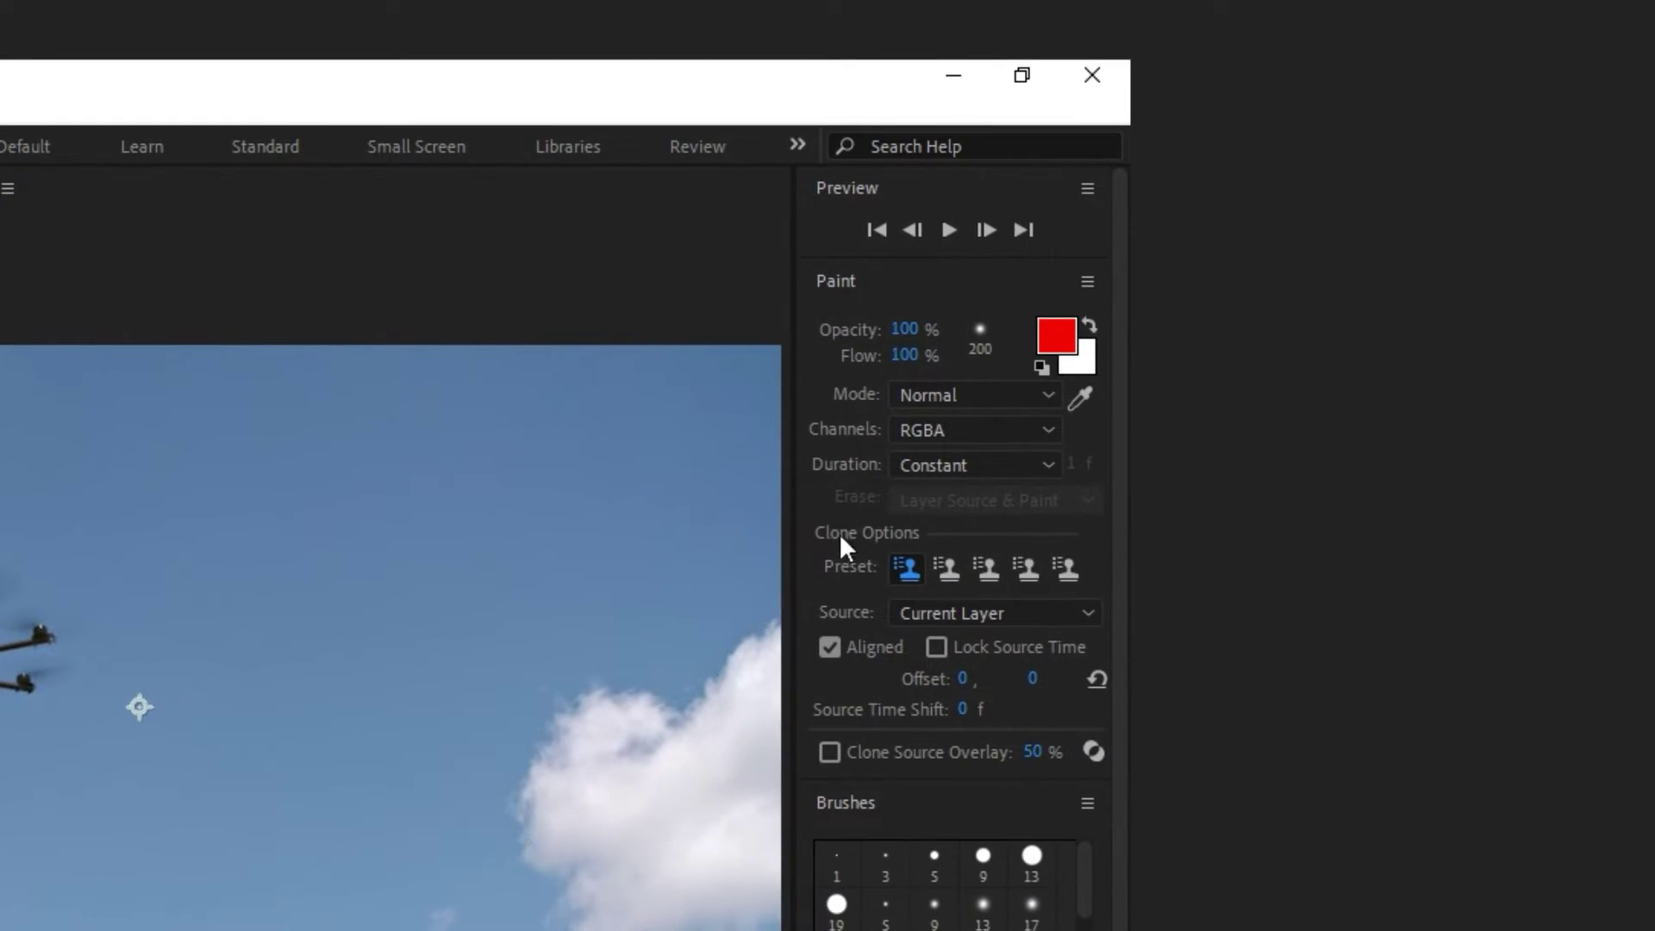
# - Keep the Paint panel at Normal mode, RGBA channels and Constant duration
pyautogui.click(952, 386)
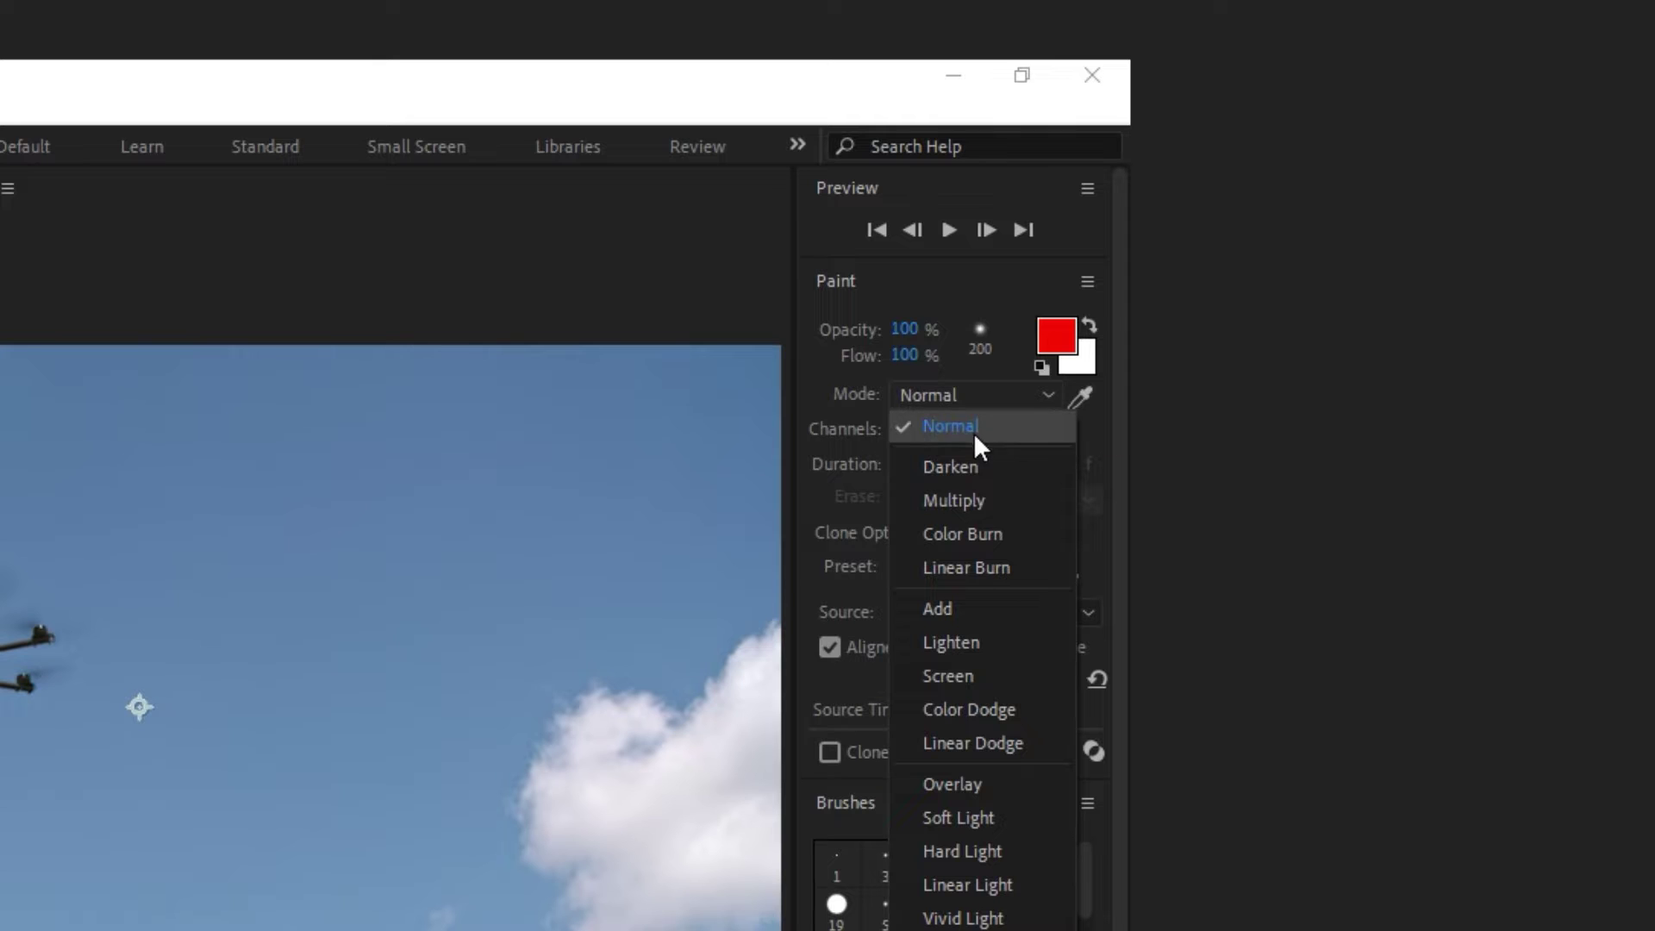
pyautogui.click(974, 431)
pyautogui.click(938, 431)
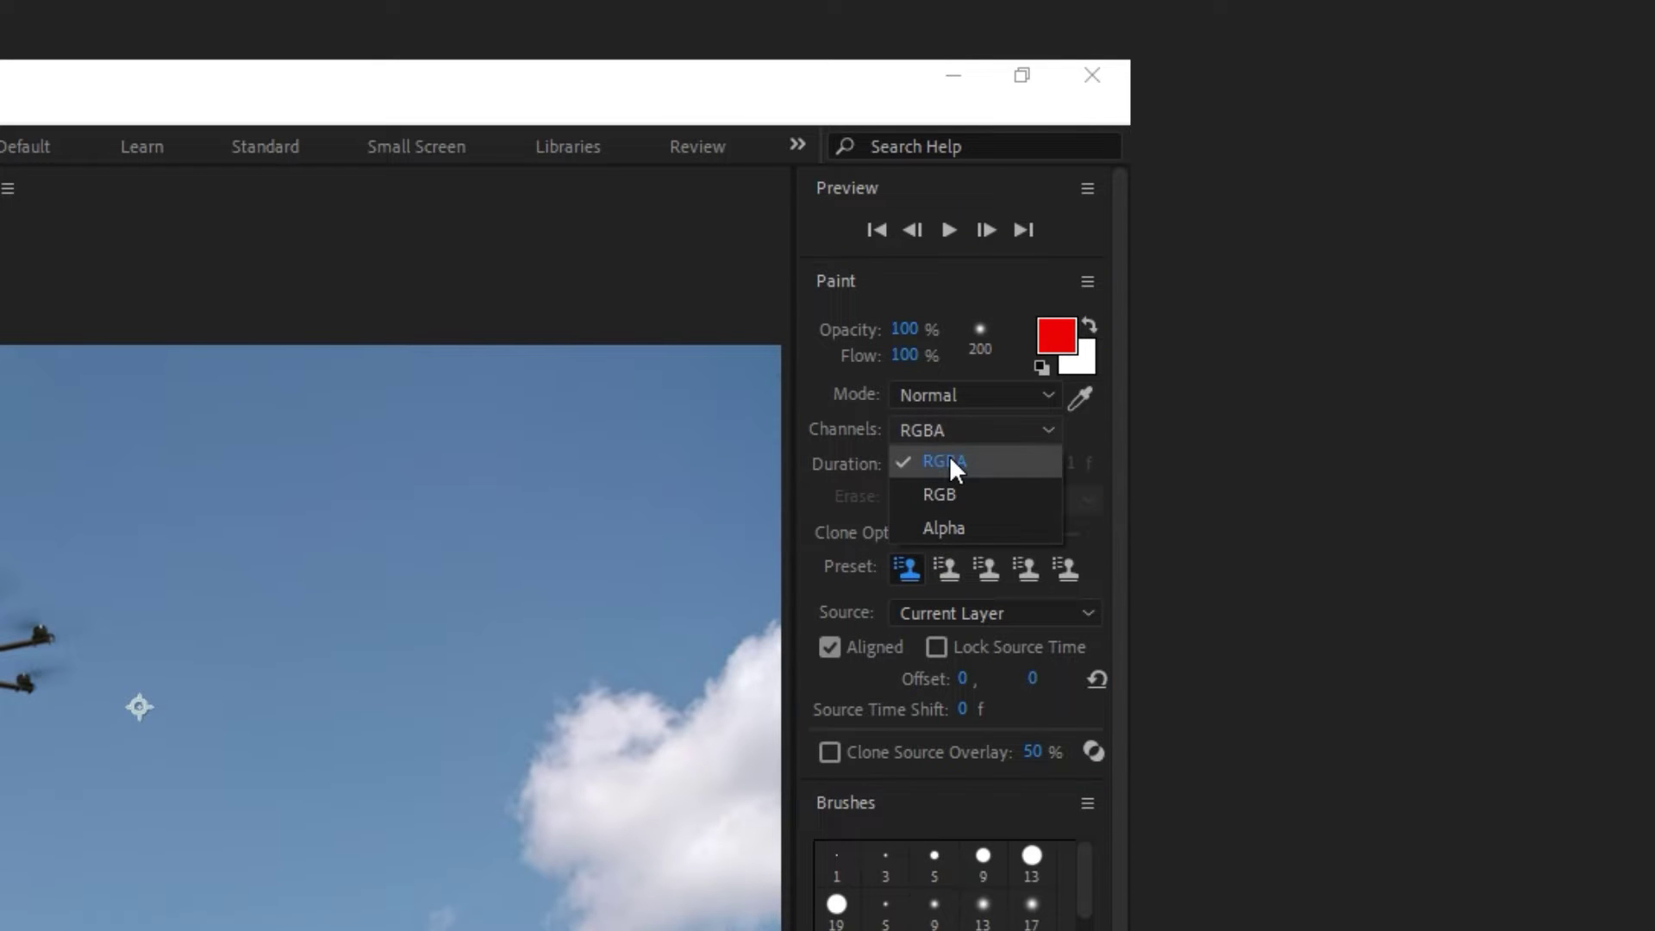
pyautogui.click(959, 462)
pyautogui.click(991, 469)
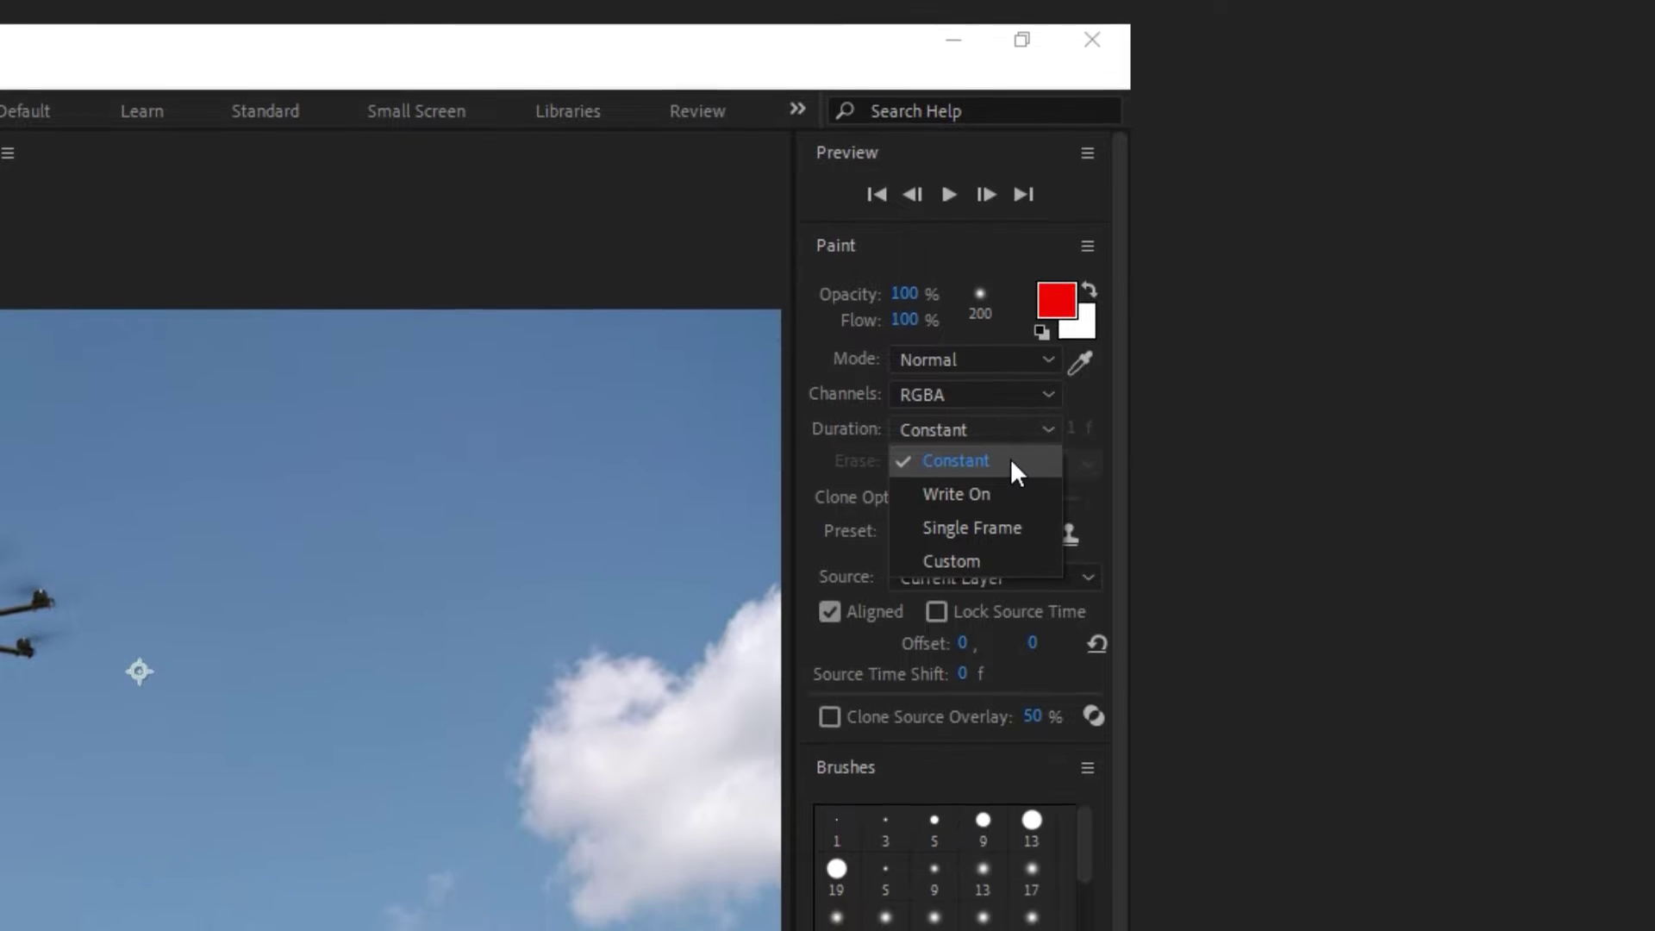
pyautogui.click(1008, 496)
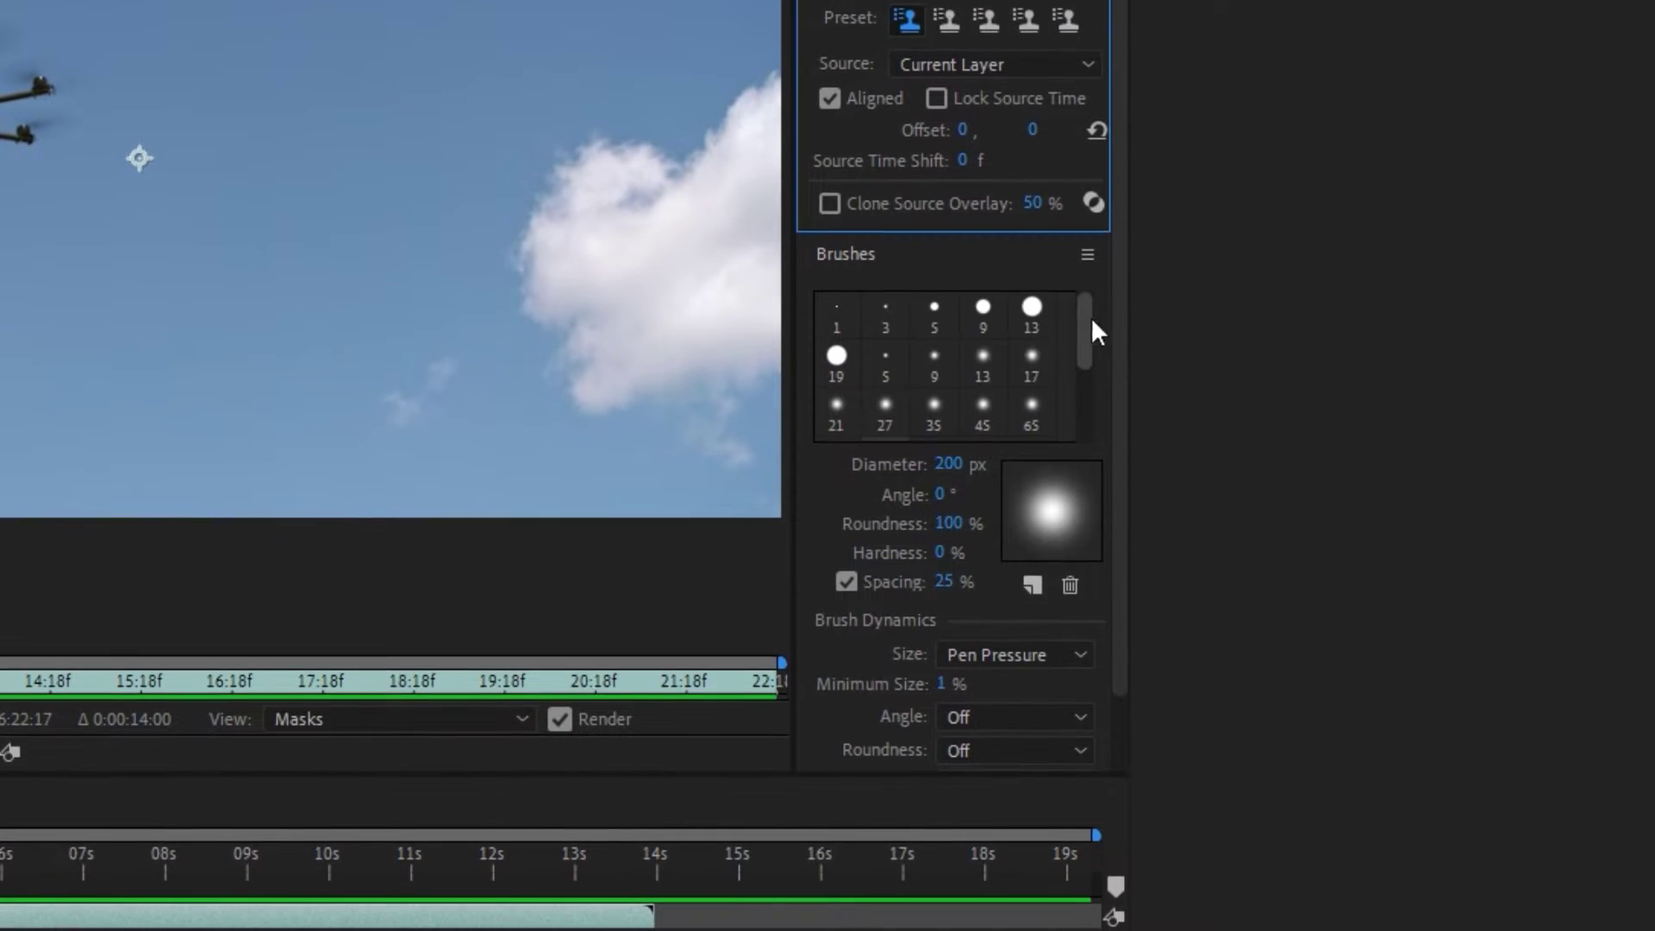
# - Choose a soft round 200 px brush with 0% hardness and 25% spacing
pyautogui.click(911, 267)
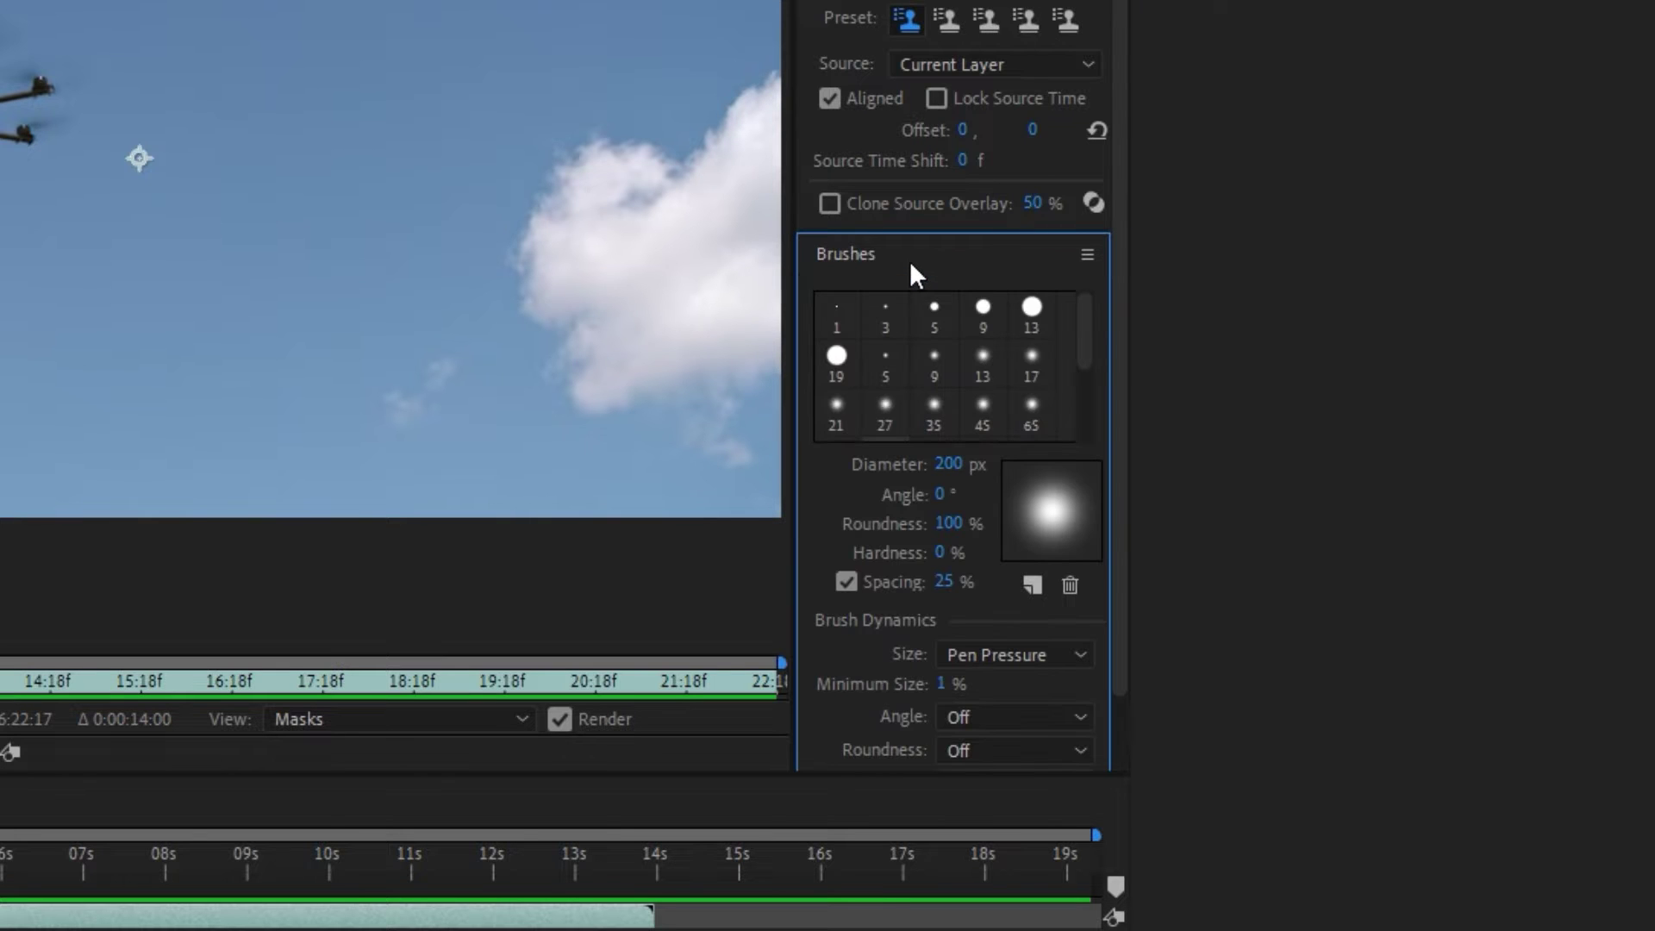
pyautogui.moveTo(1087, 327); pyautogui.dragTo(1087, 360)
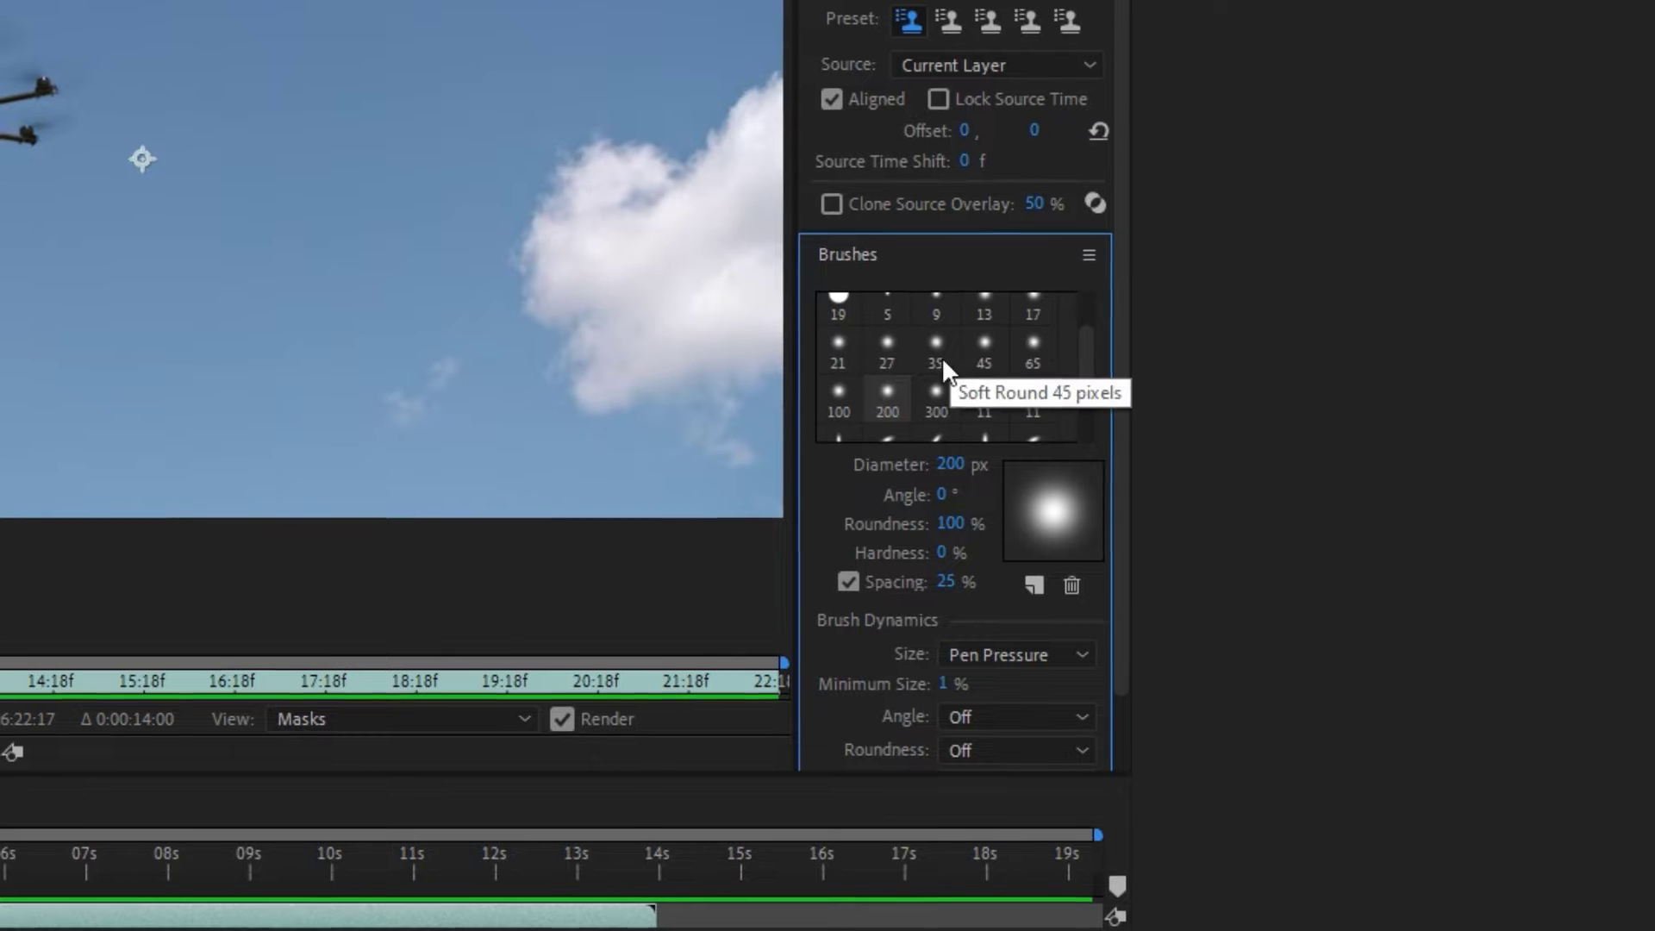
pyautogui.click(836, 394)
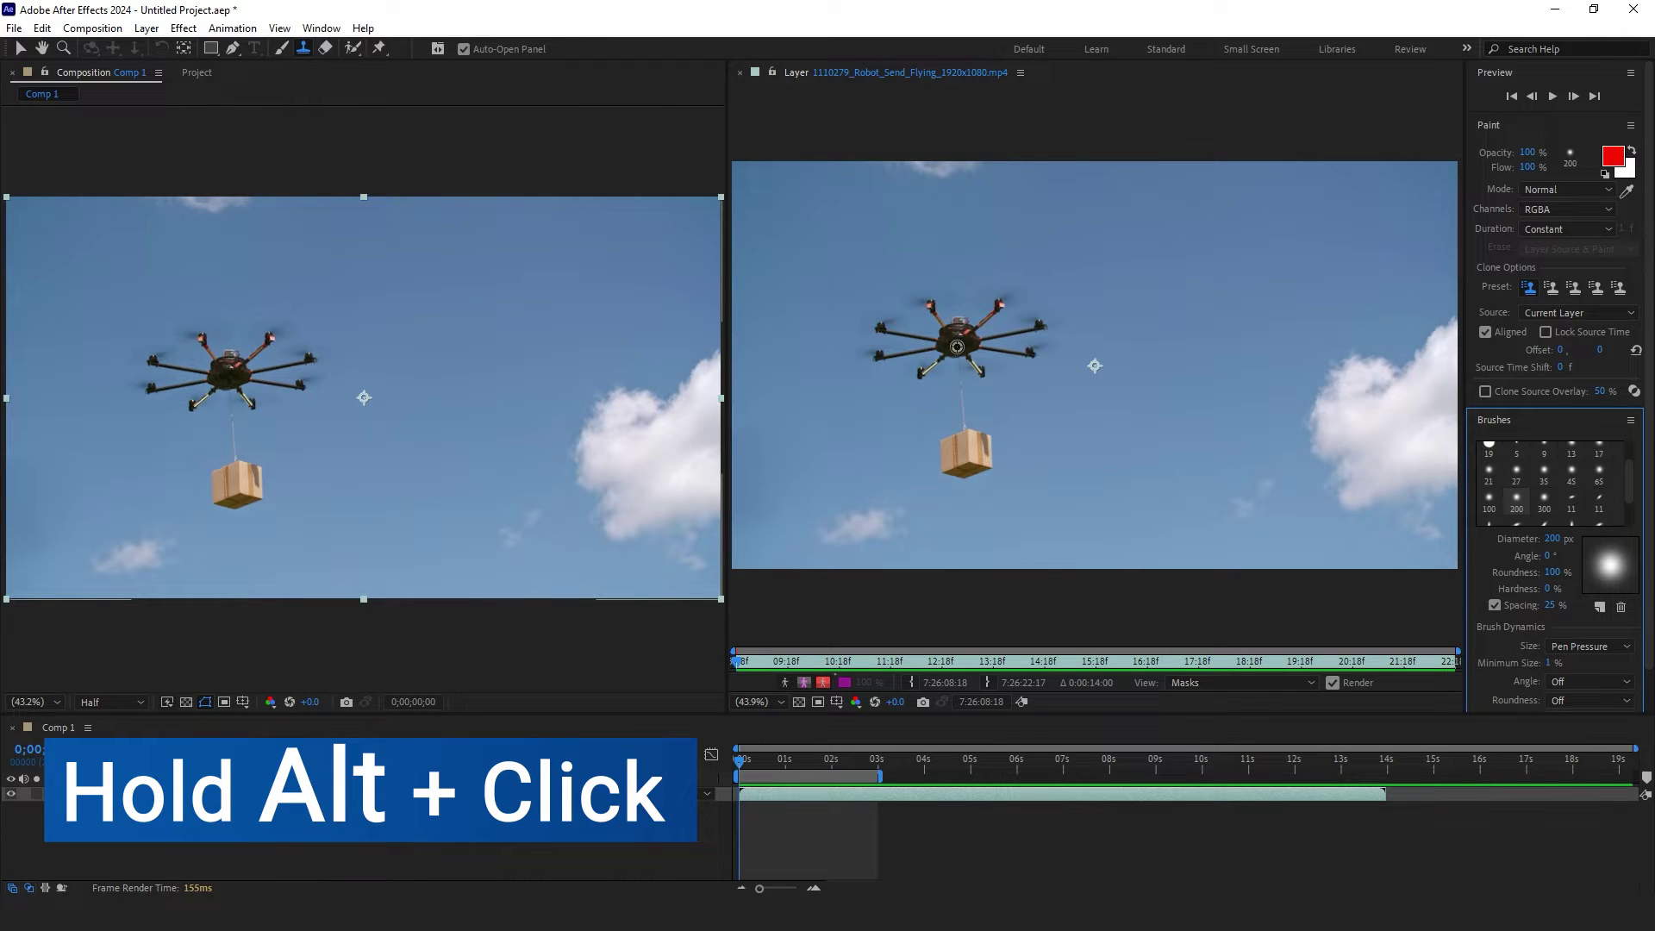
# - Clone the drone and its hanging cardboard box into the sky to the right of the original
pyautogui.keyDown('alt'); pyautogui.click(1017, 345); pyautogui.keyUp('alt')
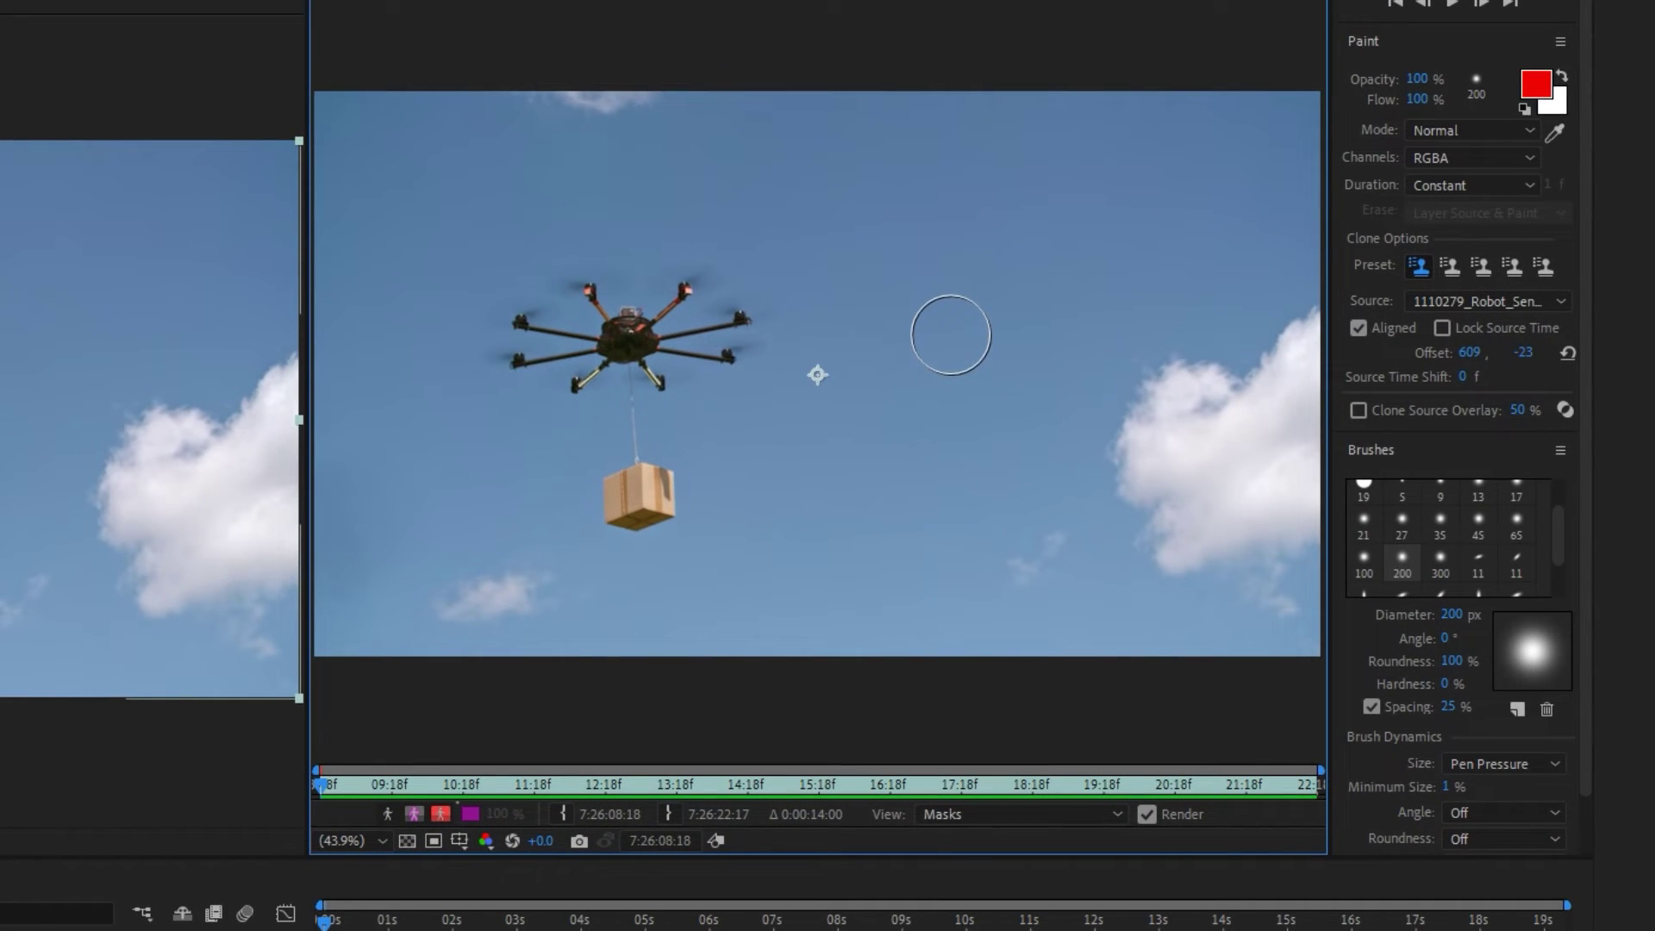
pyautogui.moveTo(950, 343); pyautogui.dragTo(931, 348)
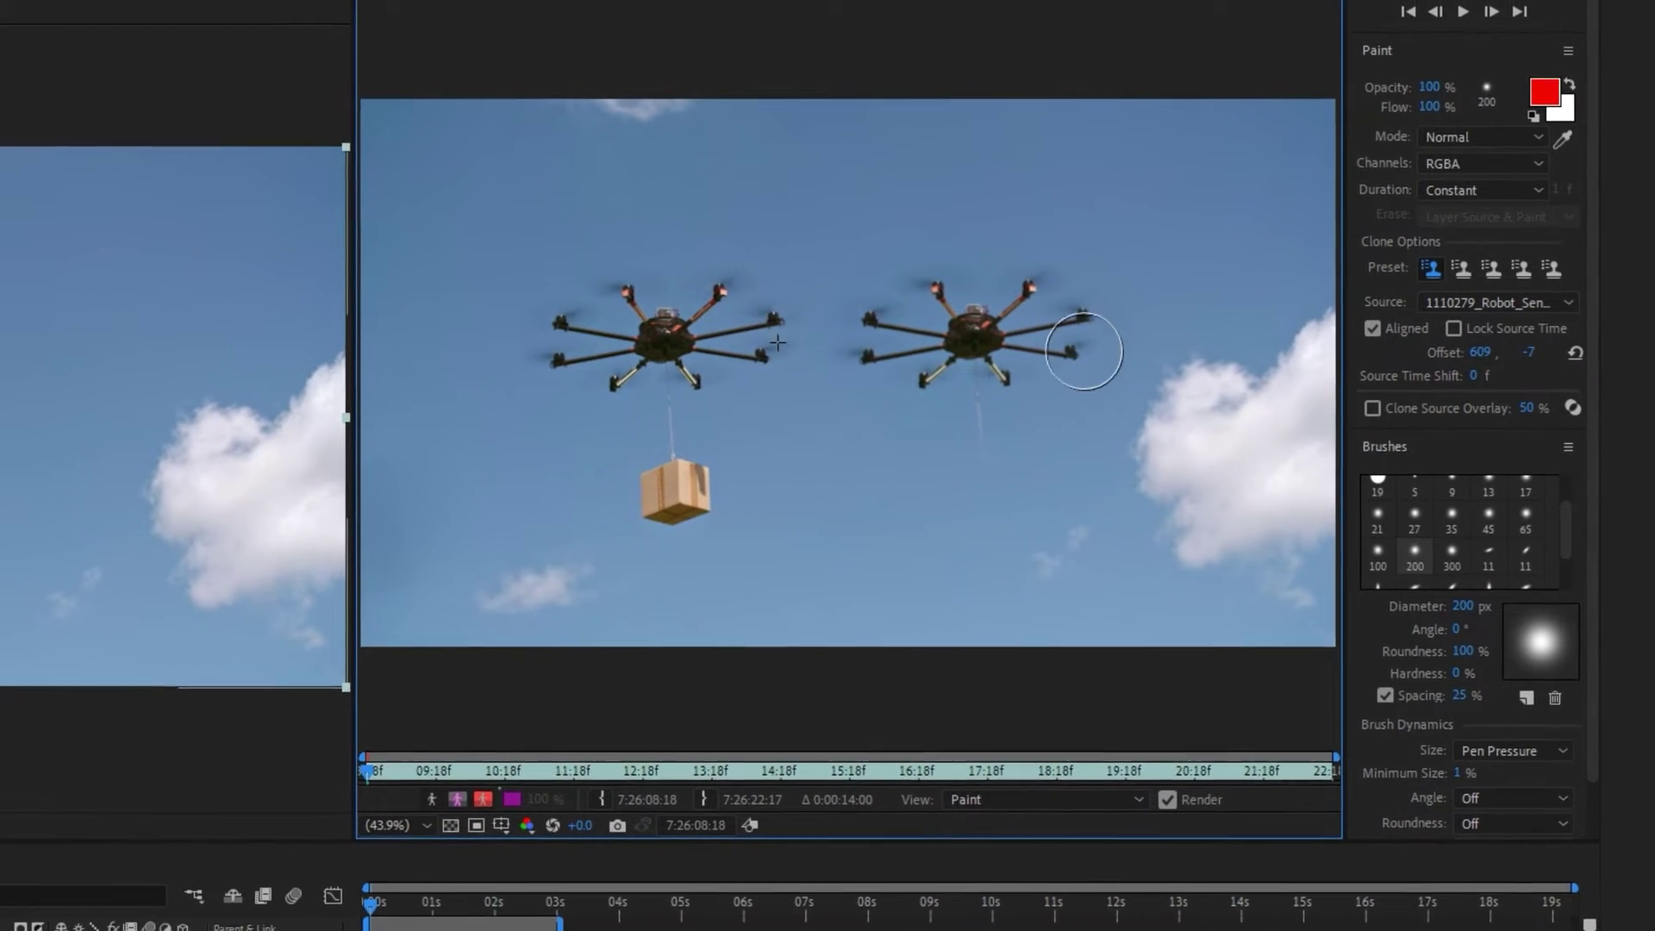
pyautogui.moveTo(974, 478)
pyautogui.mouseDown()
pyautogui.moveTo(983, 493)
pyautogui.moveTo(961, 506)
pyautogui.mouseUp()
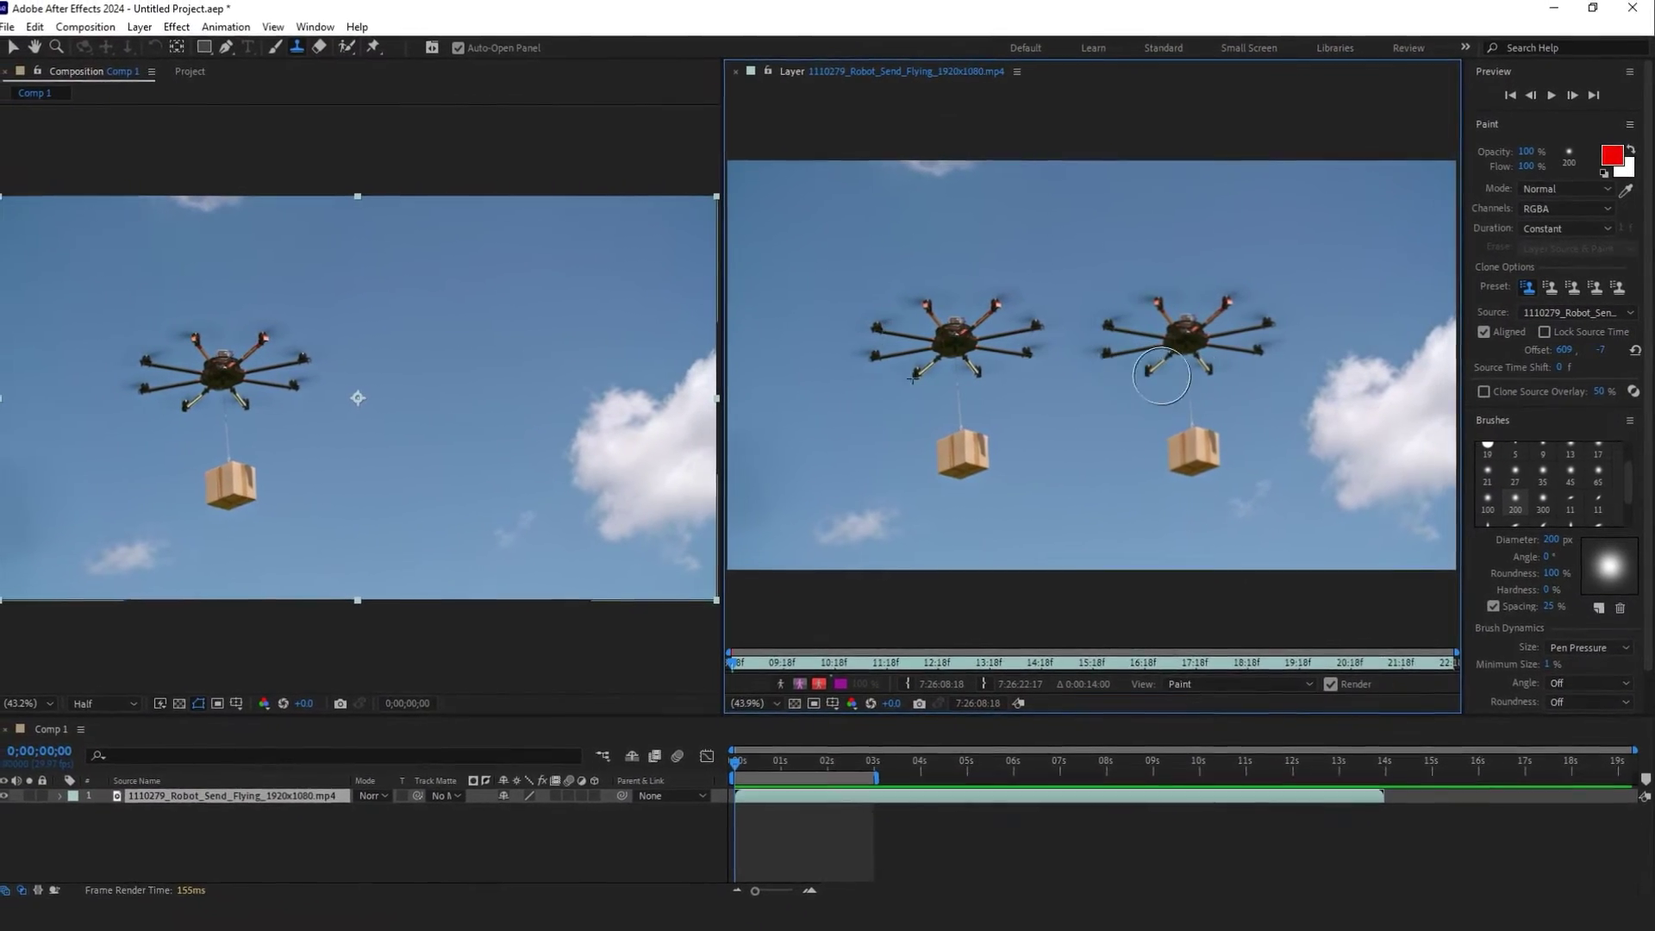
pyautogui.moveTo(1138, 363); pyautogui.dragTo(1141, 361)
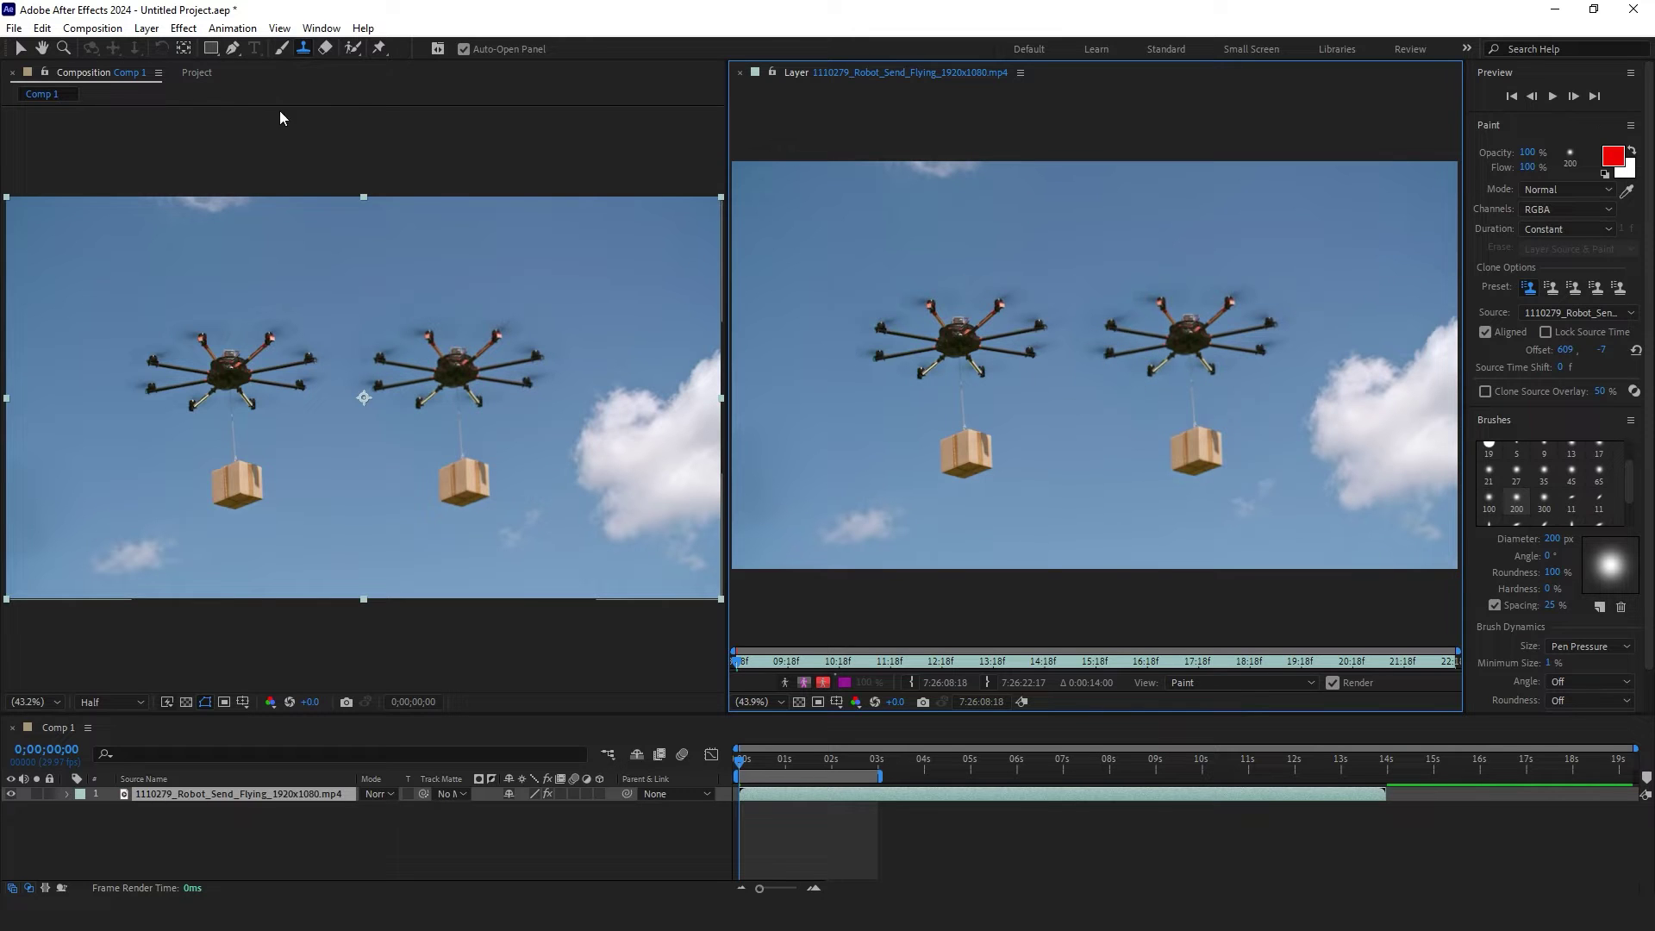
# - Return to the Selection tool and play back the composition to check the clone
pyautogui.click(29, 50)
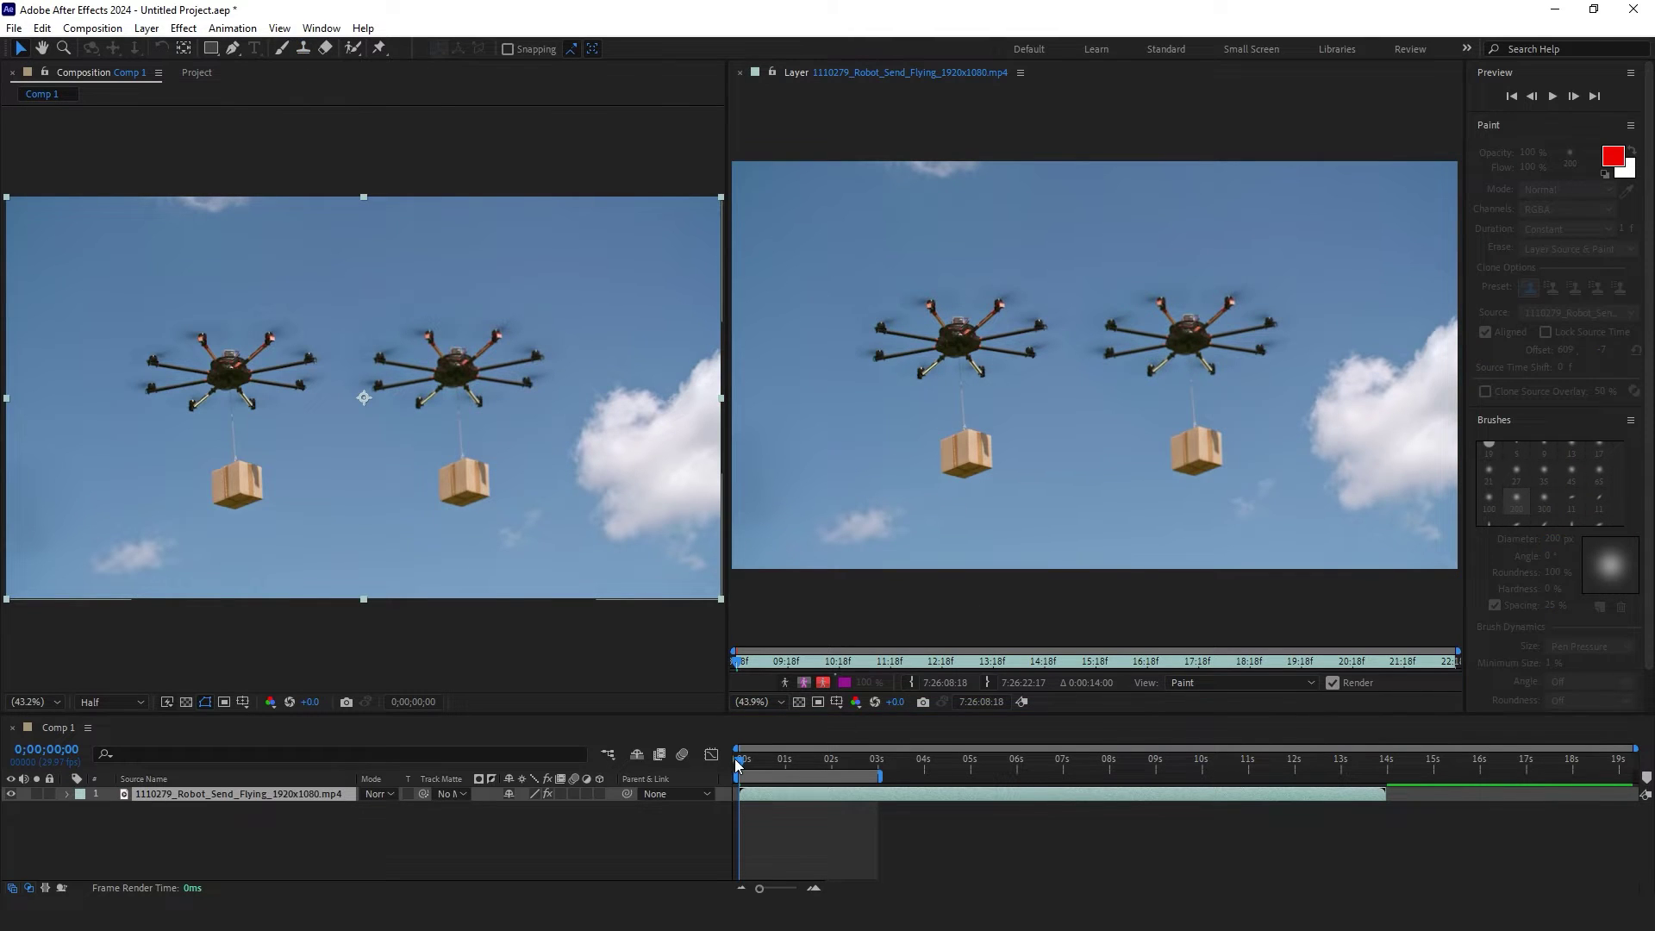
pyautogui.click(737, 764)
pyautogui.press('space')
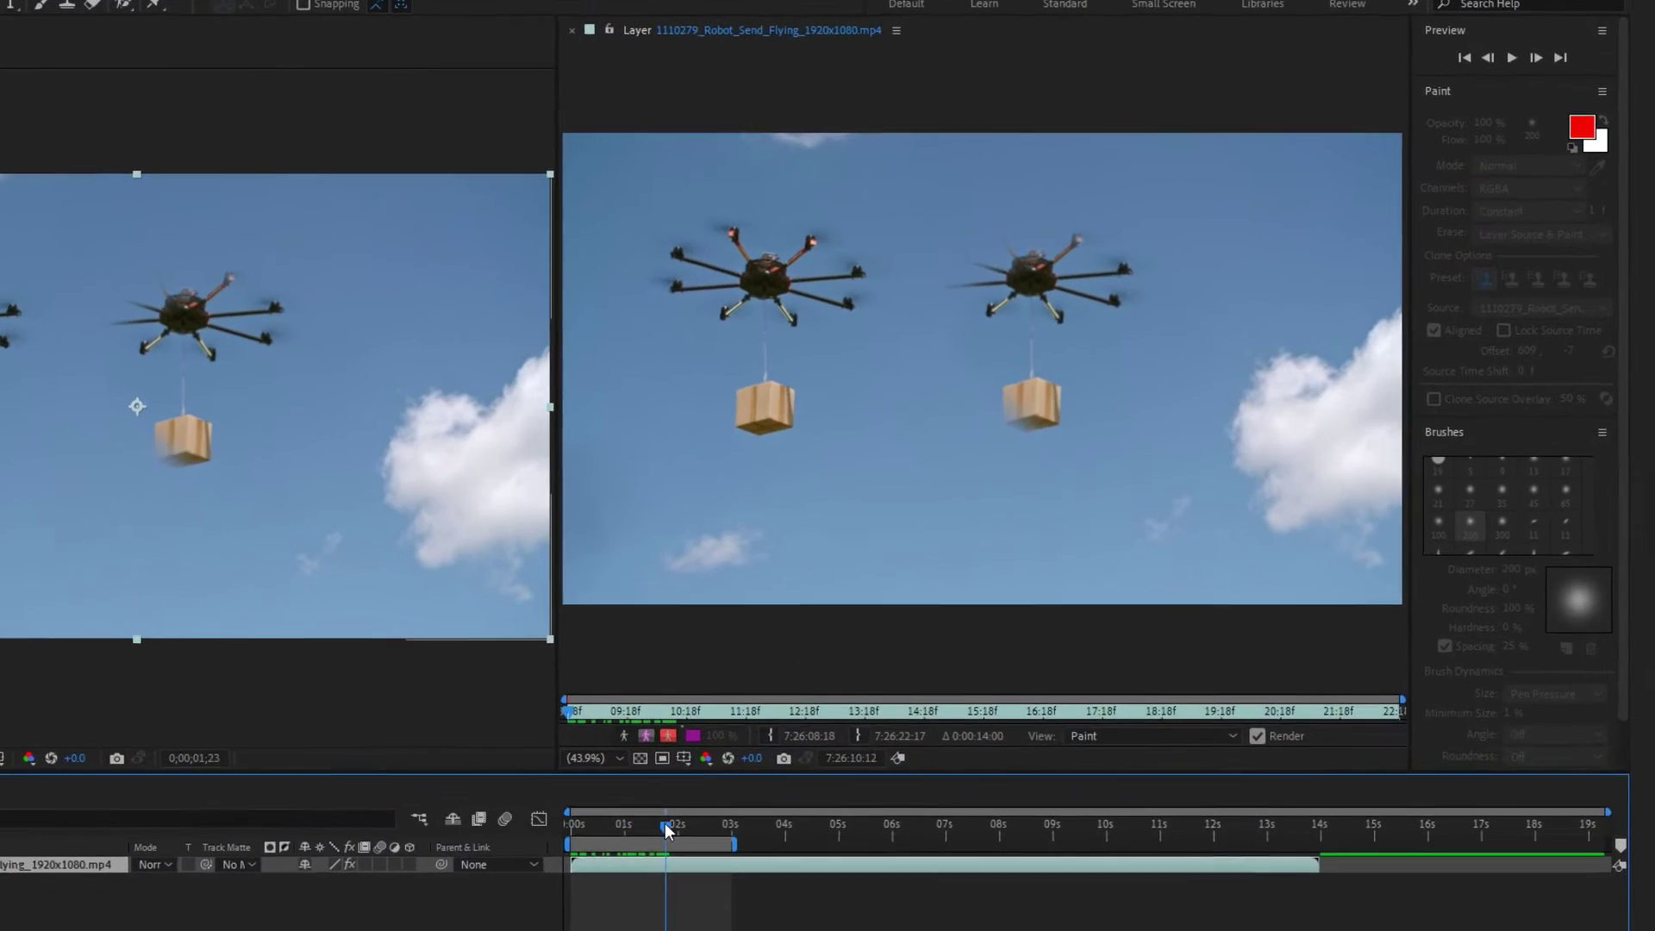
# - Scrub through frames to inspect the clone and reveal its paint properties with U
pyautogui.moveTo(665, 829); pyautogui.dragTo(629, 826)
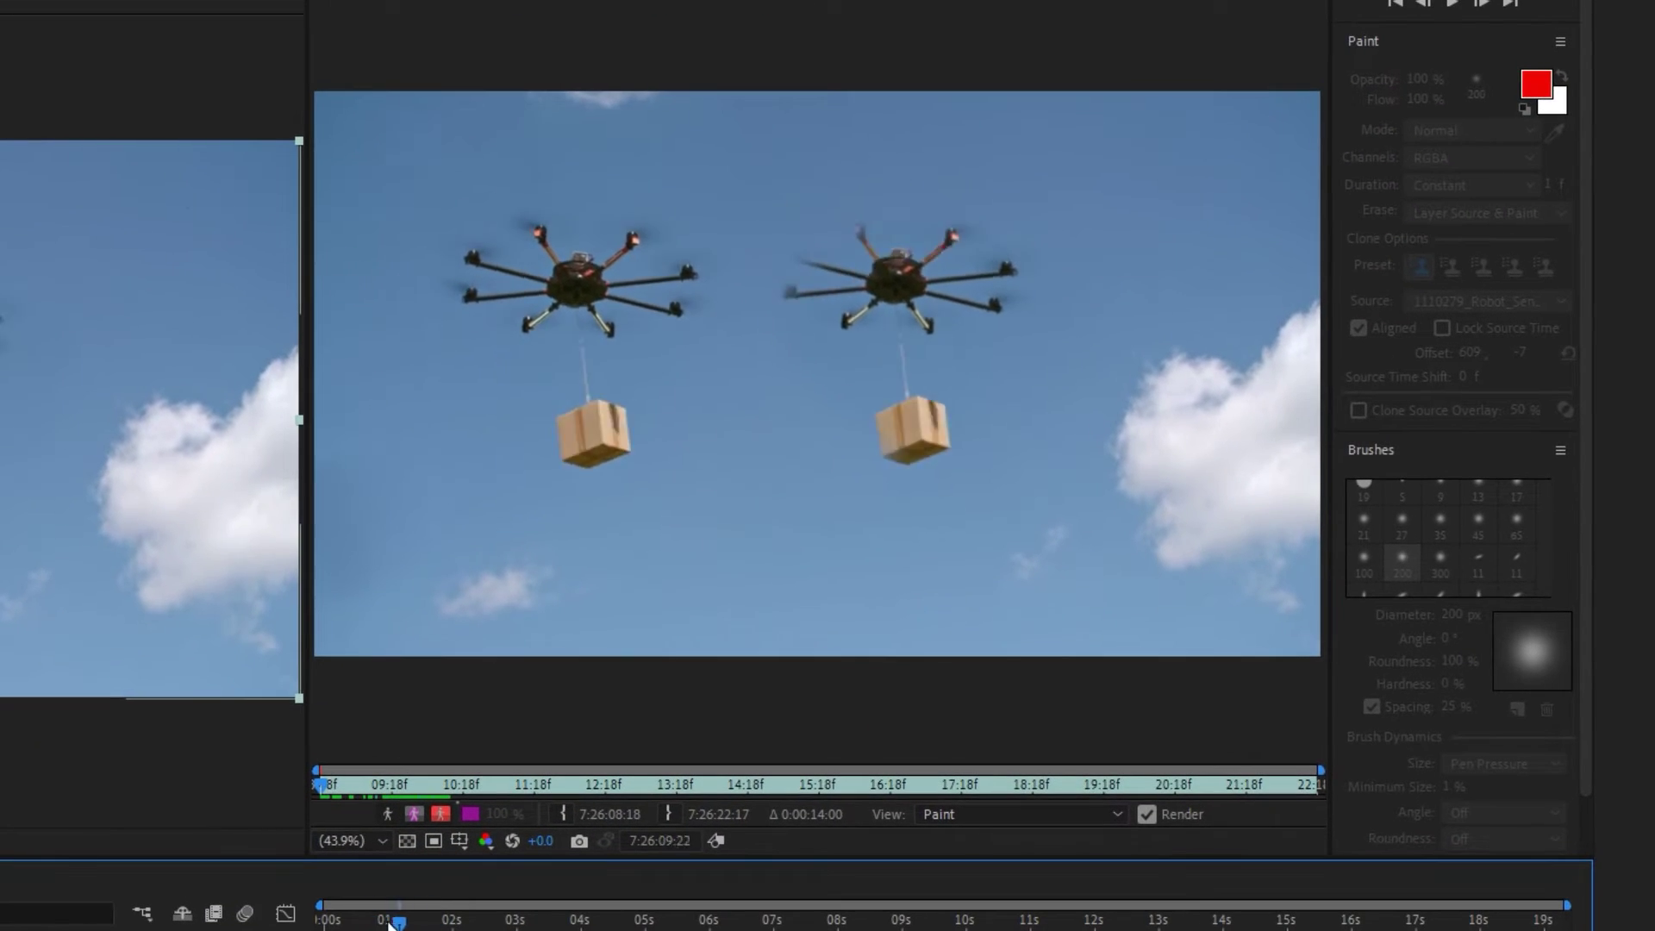
pyautogui.moveTo(391, 923); pyautogui.dragTo(332, 922)
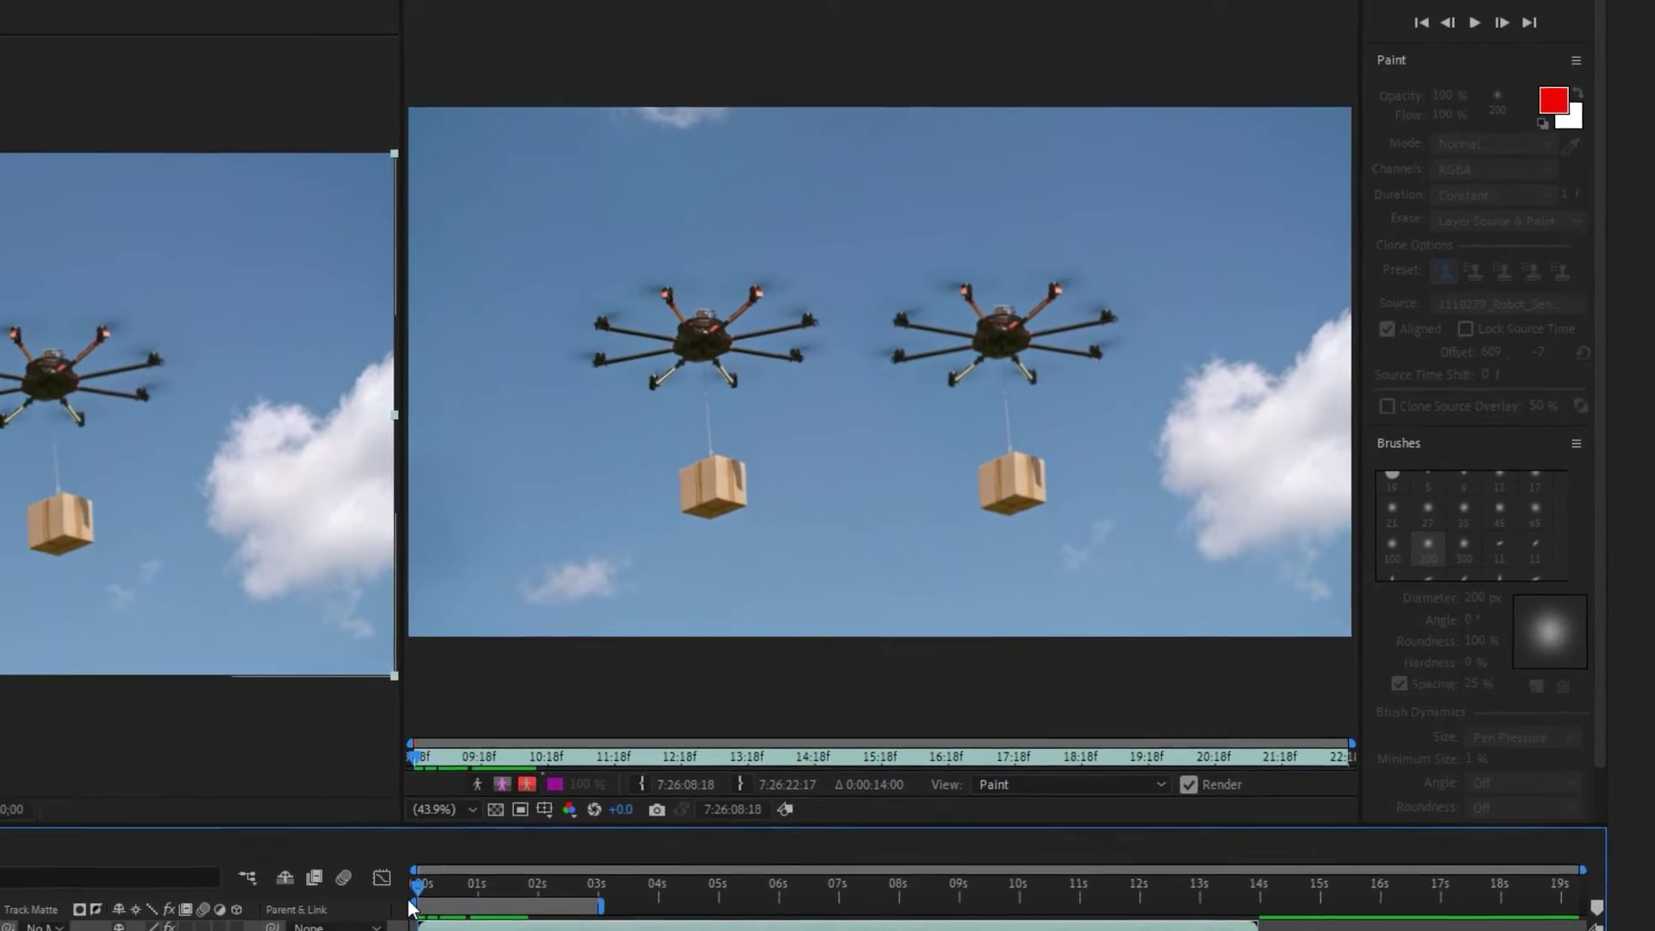
pyautogui.press('u')
pyautogui.press('u')
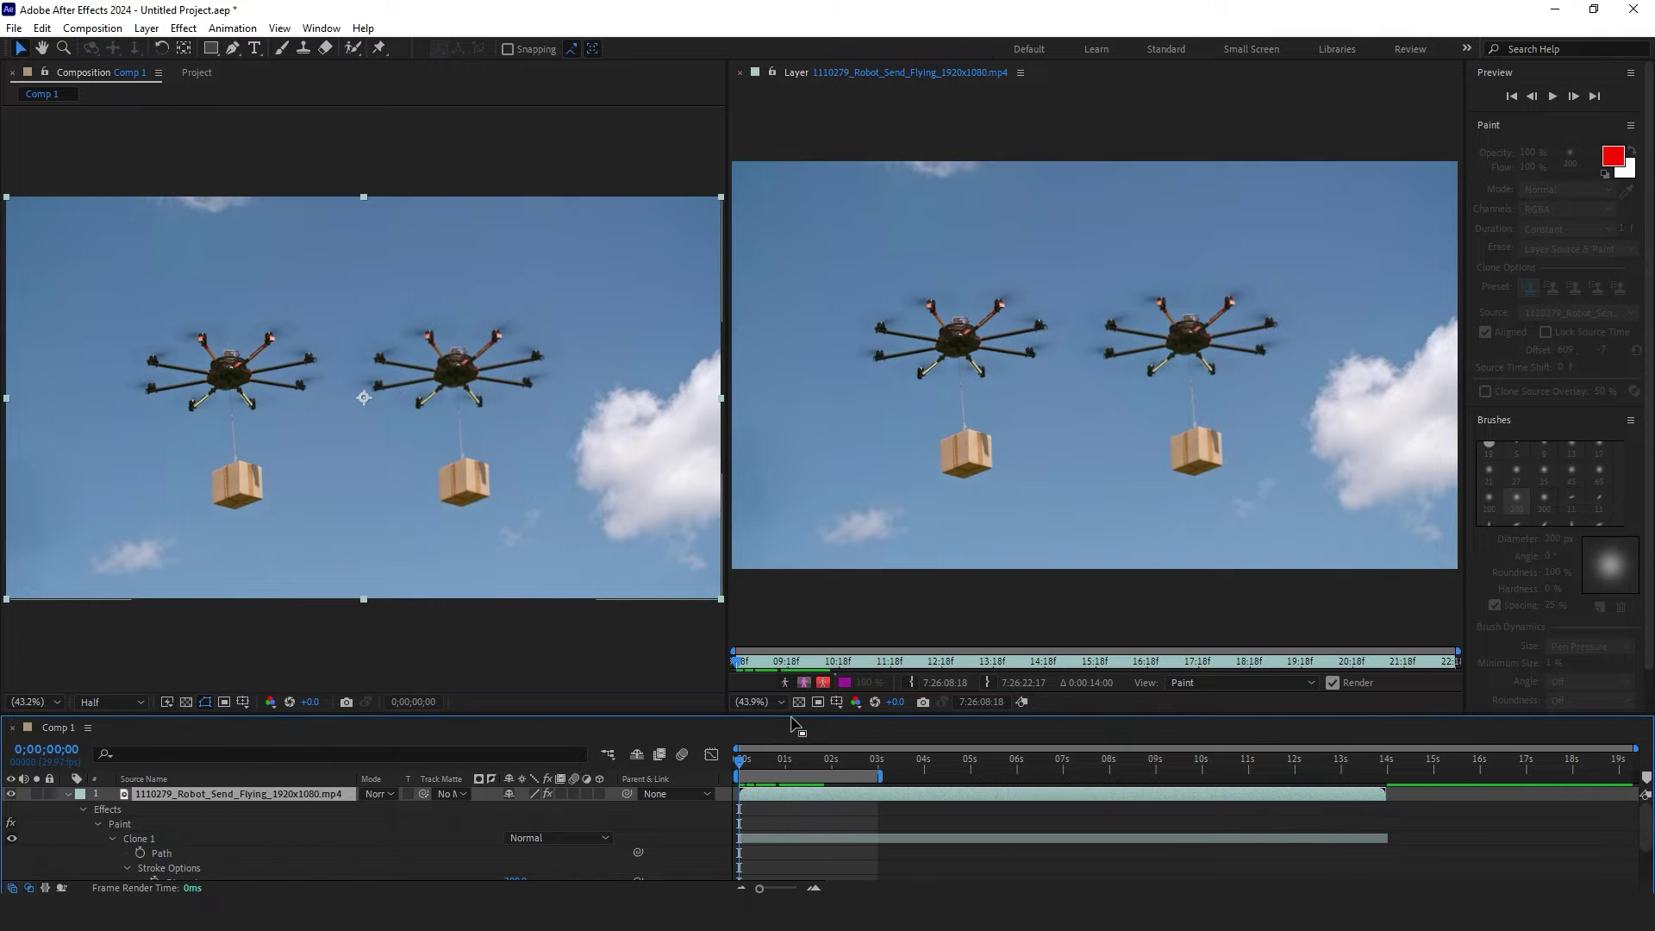
pyautogui.moveTo(791, 715); pyautogui.dragTo(791, 691)
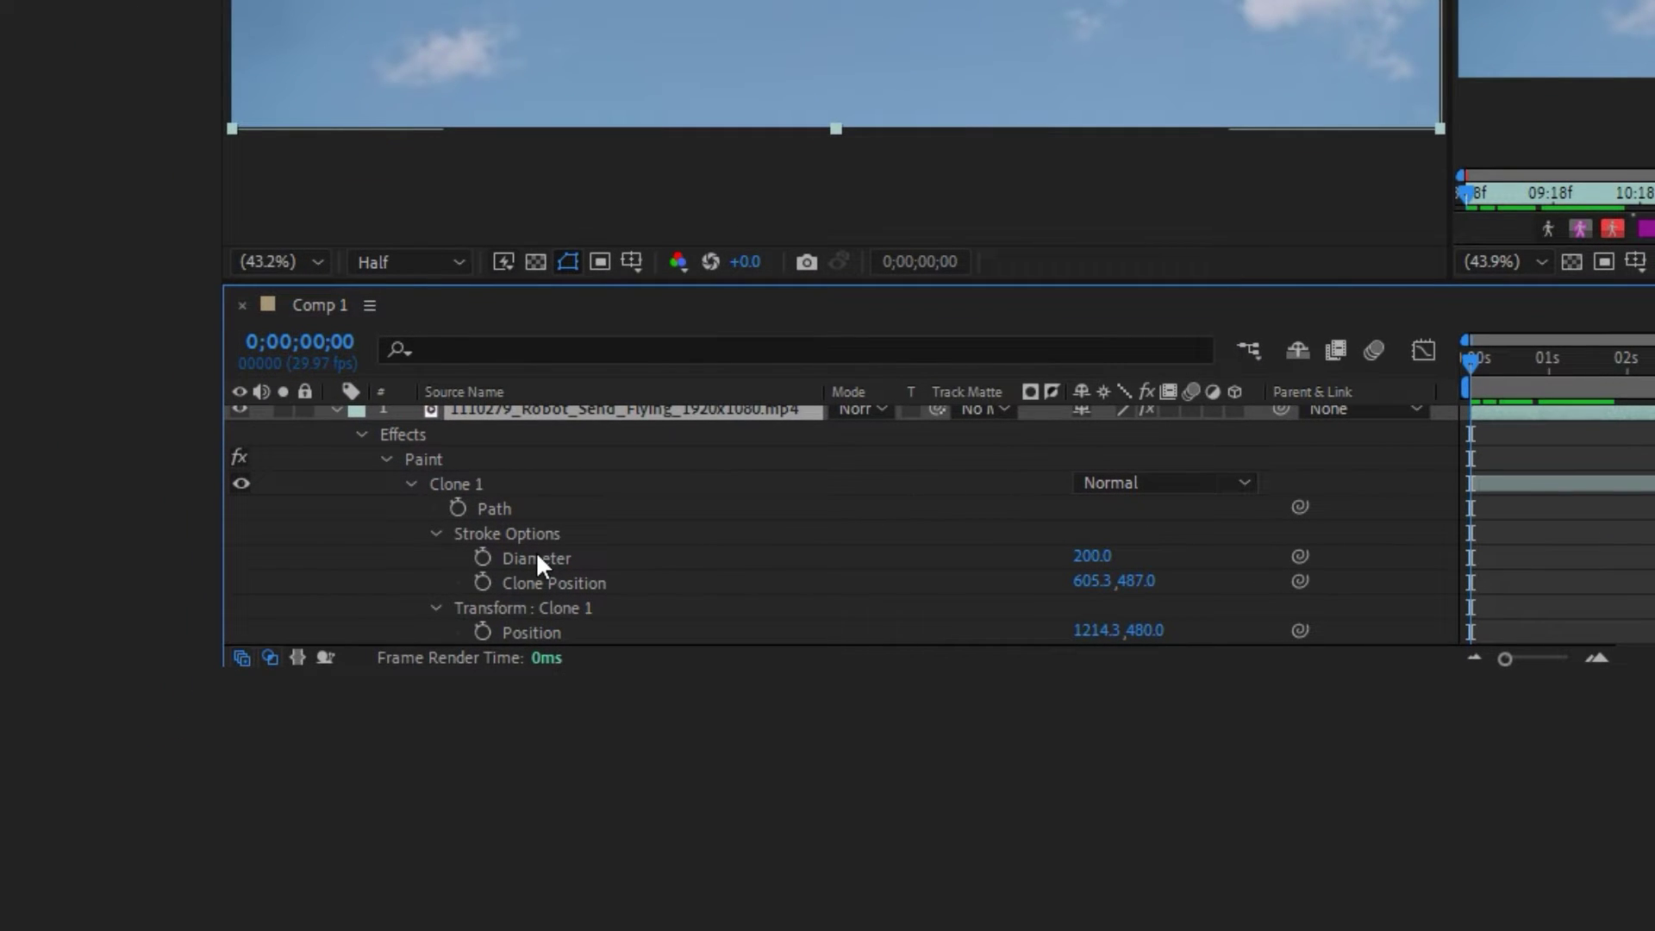
# - Try resizing the Clone 1 stroke Diameter, then undo back to 200.0
pyautogui.click(536, 558)
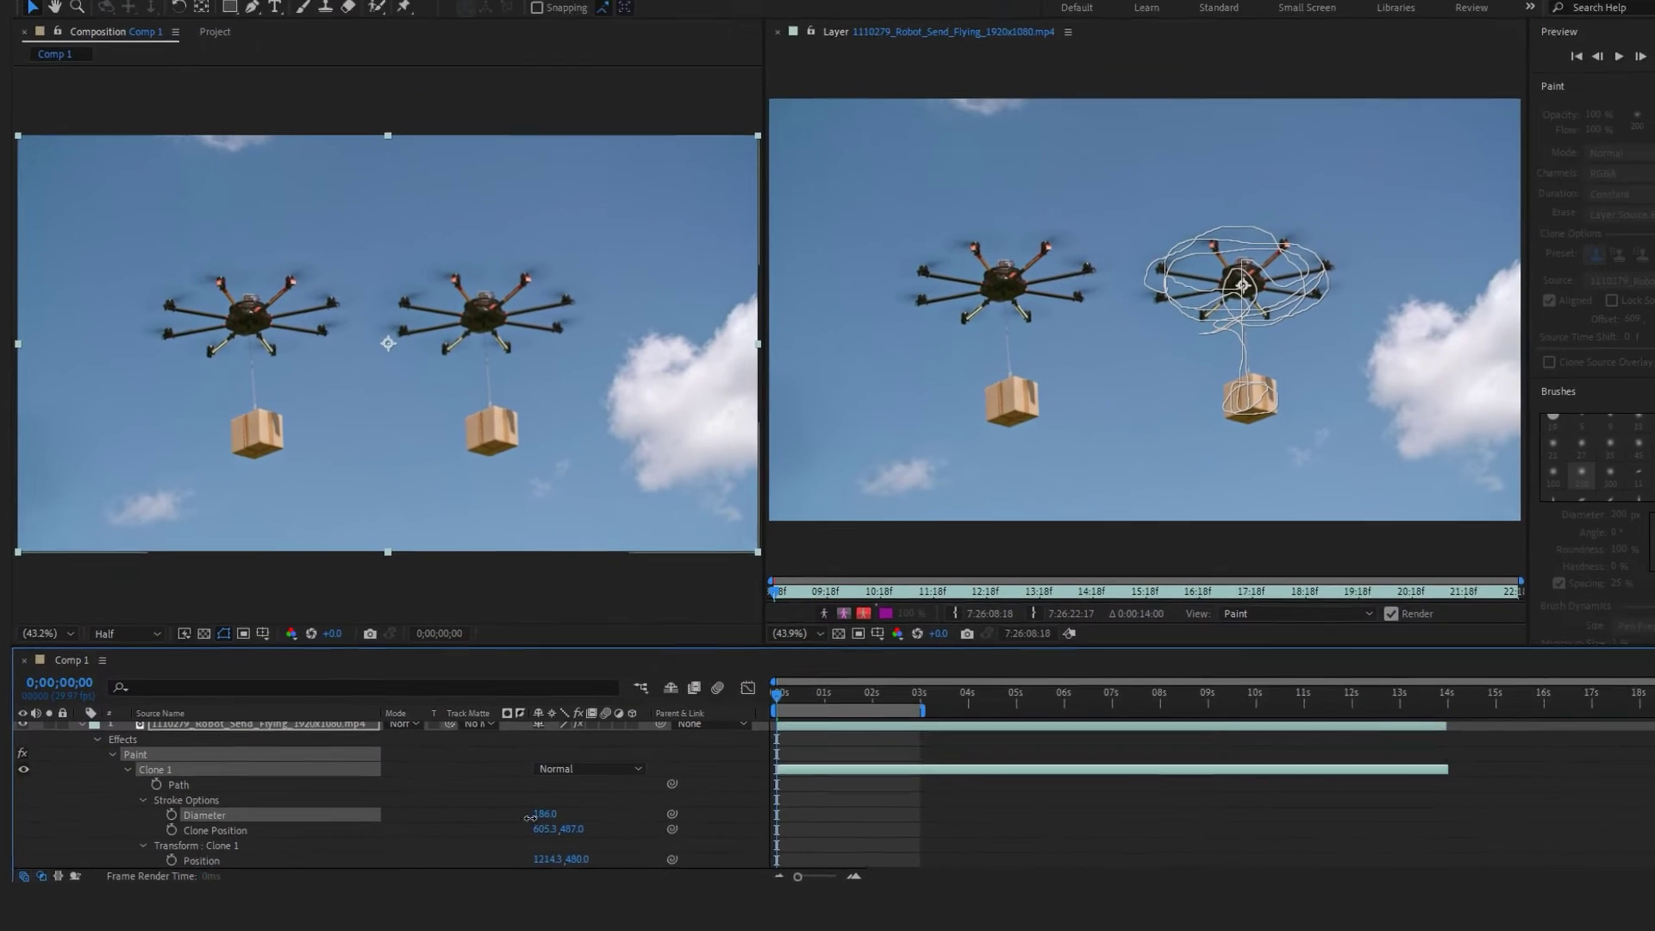
pyautogui.moveTo(992, 611)
pyautogui.mouseDown()
pyautogui.moveTo(484, 832)
pyautogui.moveTo(428, 840)
pyautogui.moveTo(491, 843)
pyautogui.mouseUp()
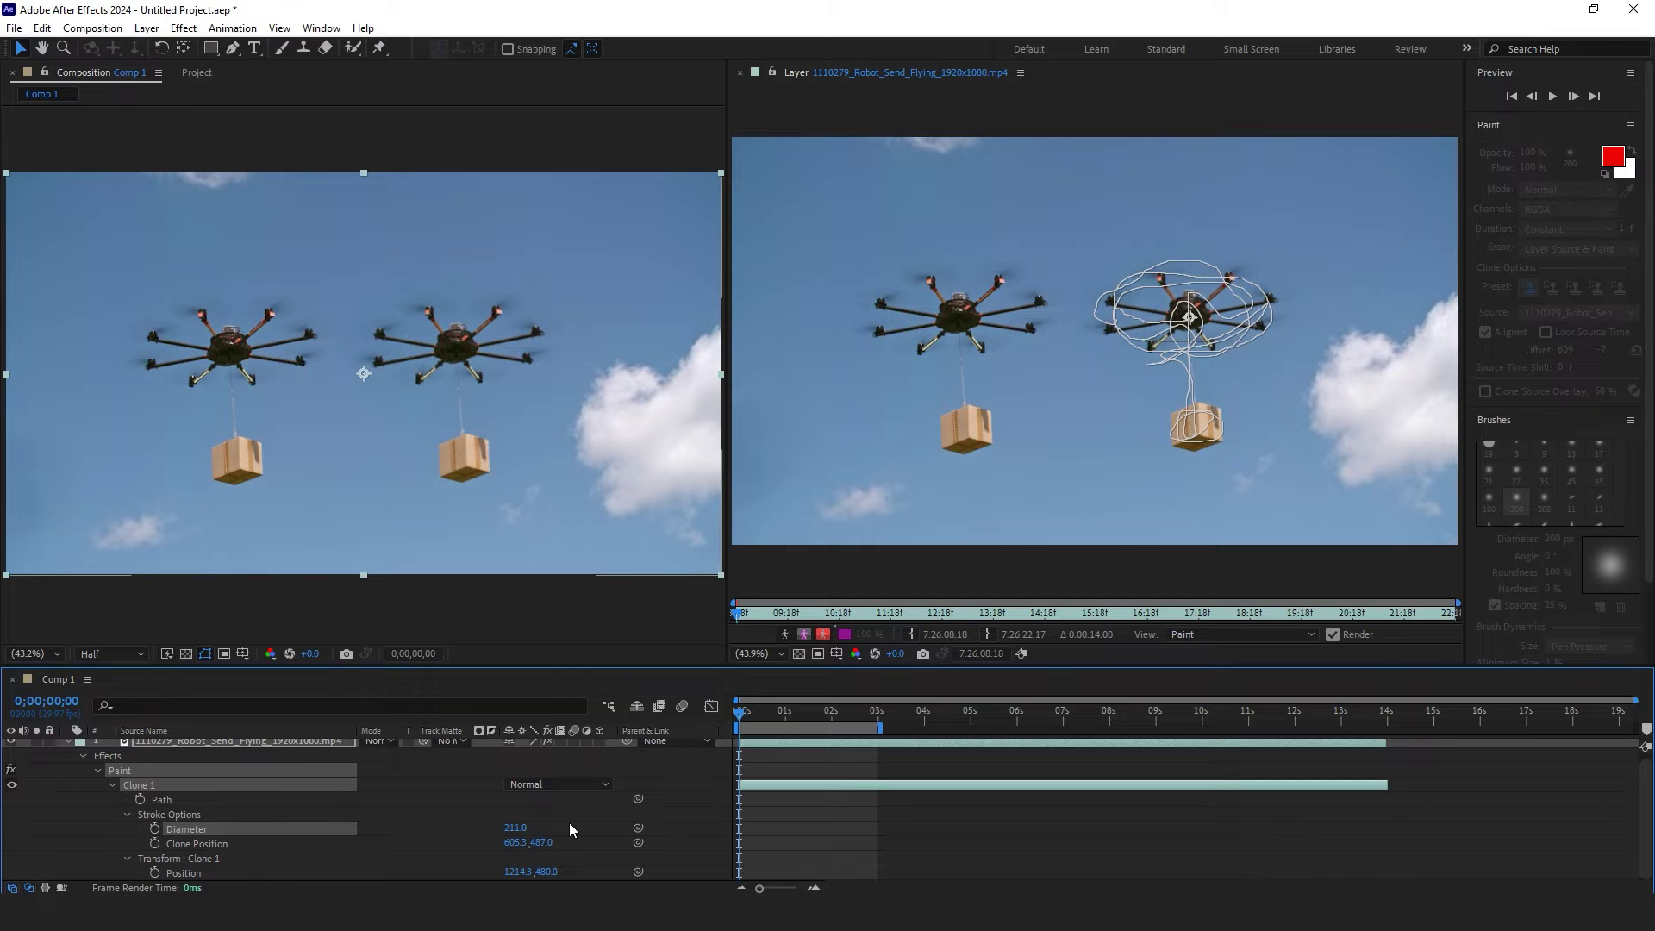
pyautogui.hotkey('ctrl', 'z')
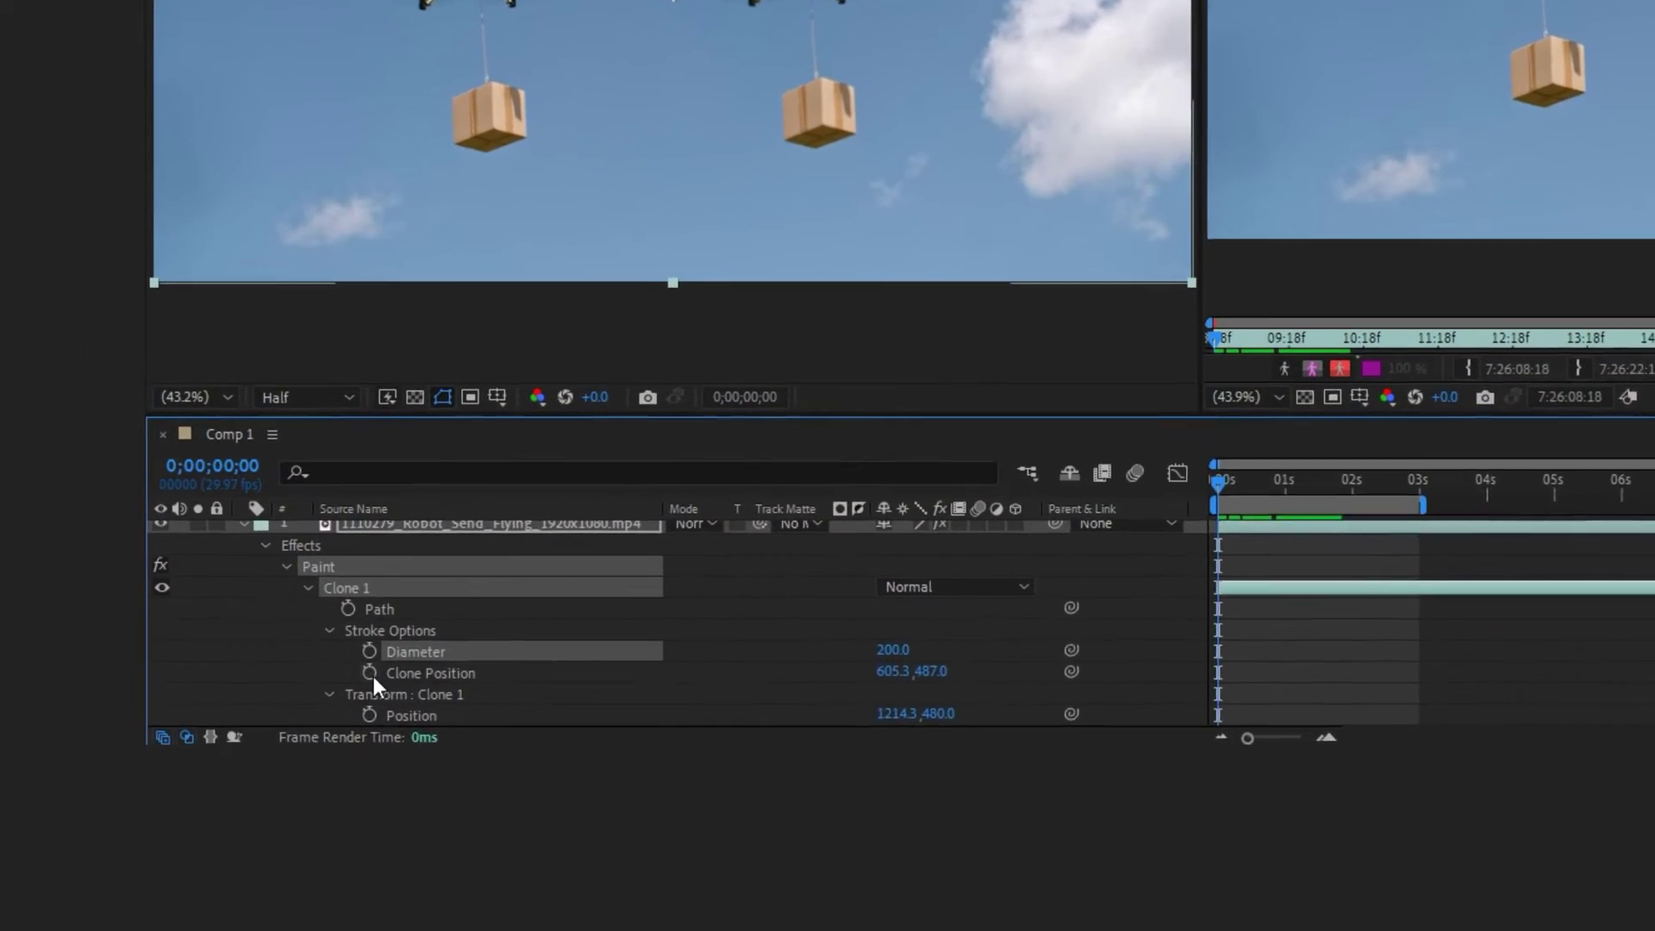
# - Turn on the Clone Position stopwatch and move the playhead to 0;00;02;29
pyautogui.click(208, 801)
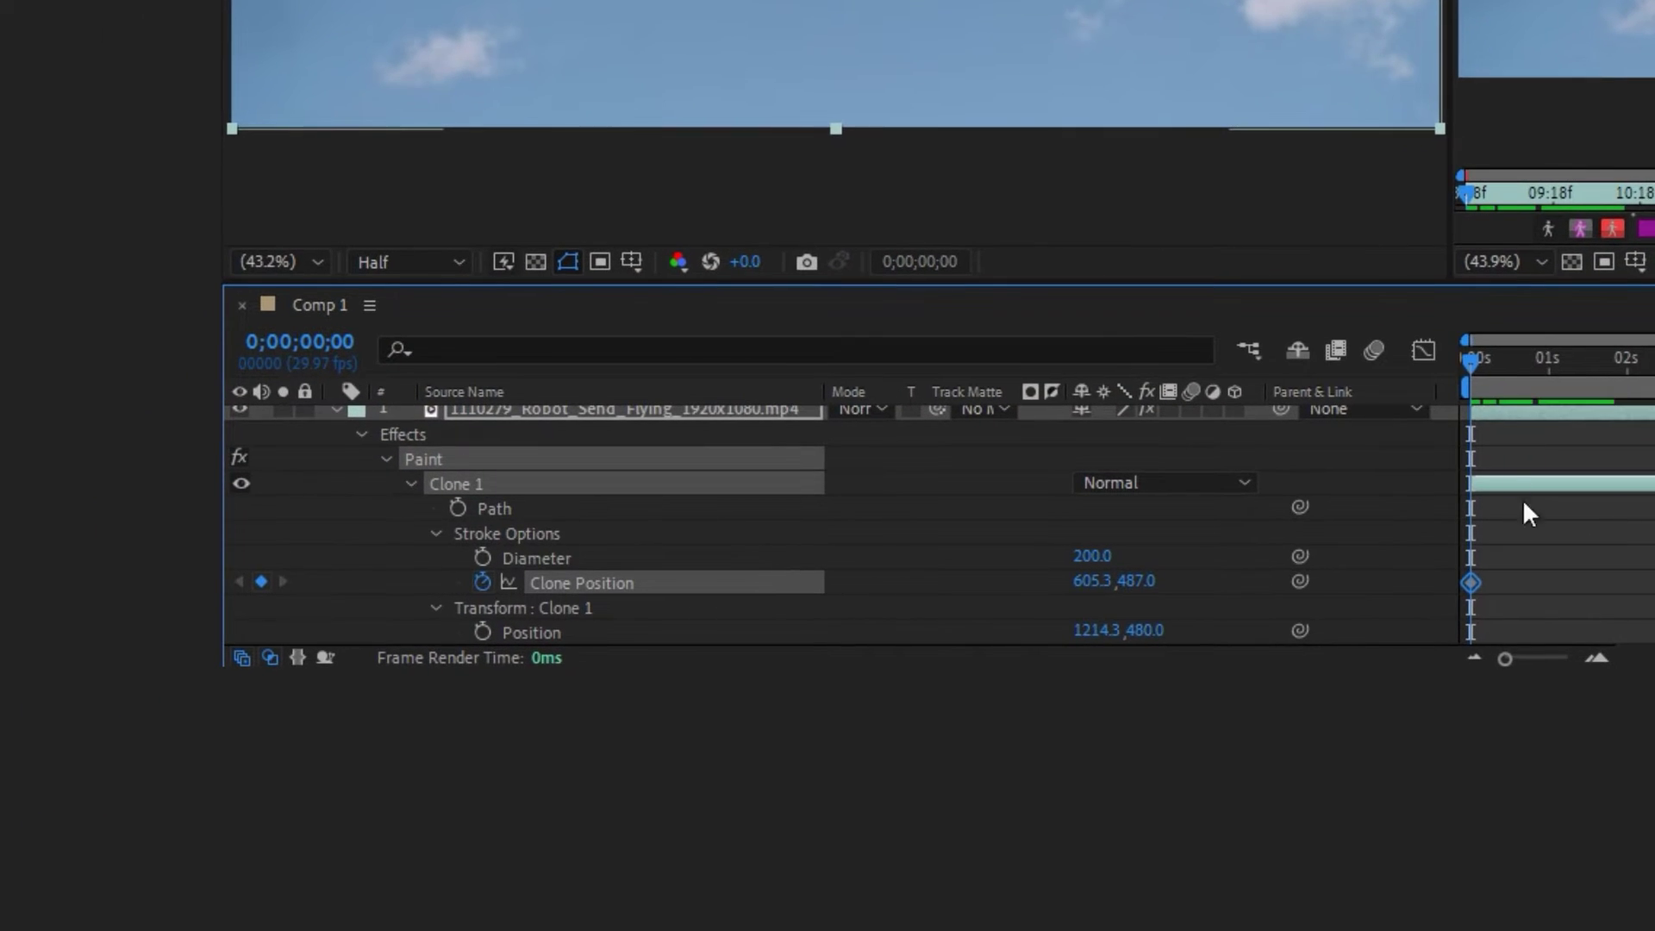
pyautogui.moveTo(1492, 361); pyautogui.dragTo(1563, 360)
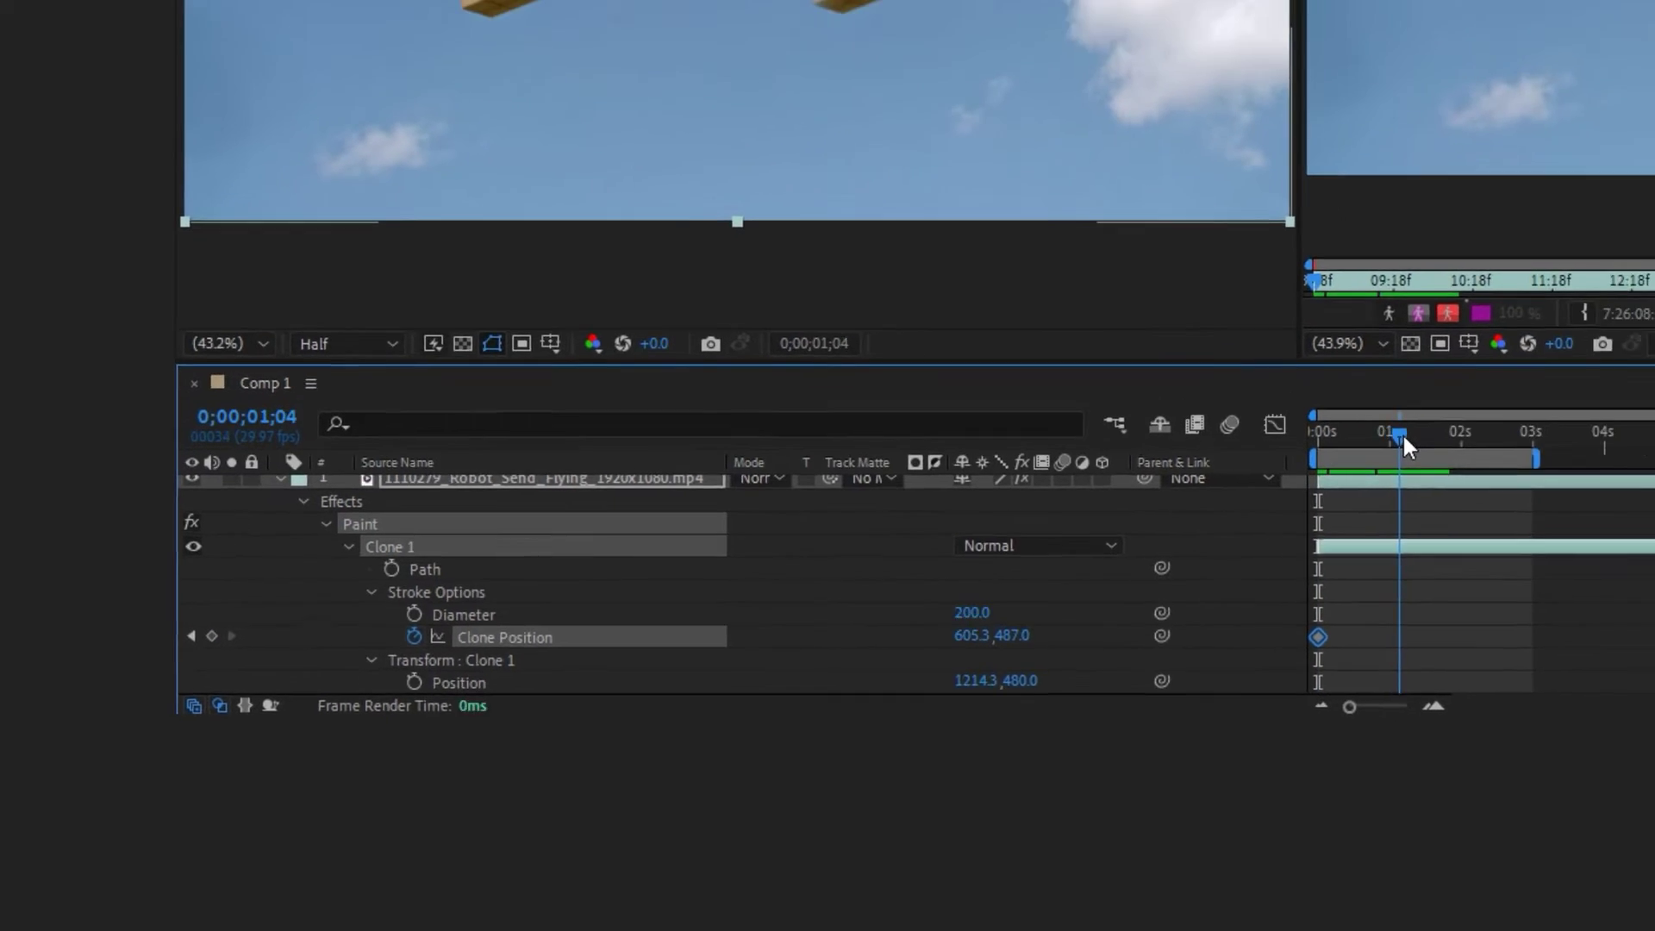
pyautogui.moveTo(1403, 444); pyautogui.dragTo(1464, 450)
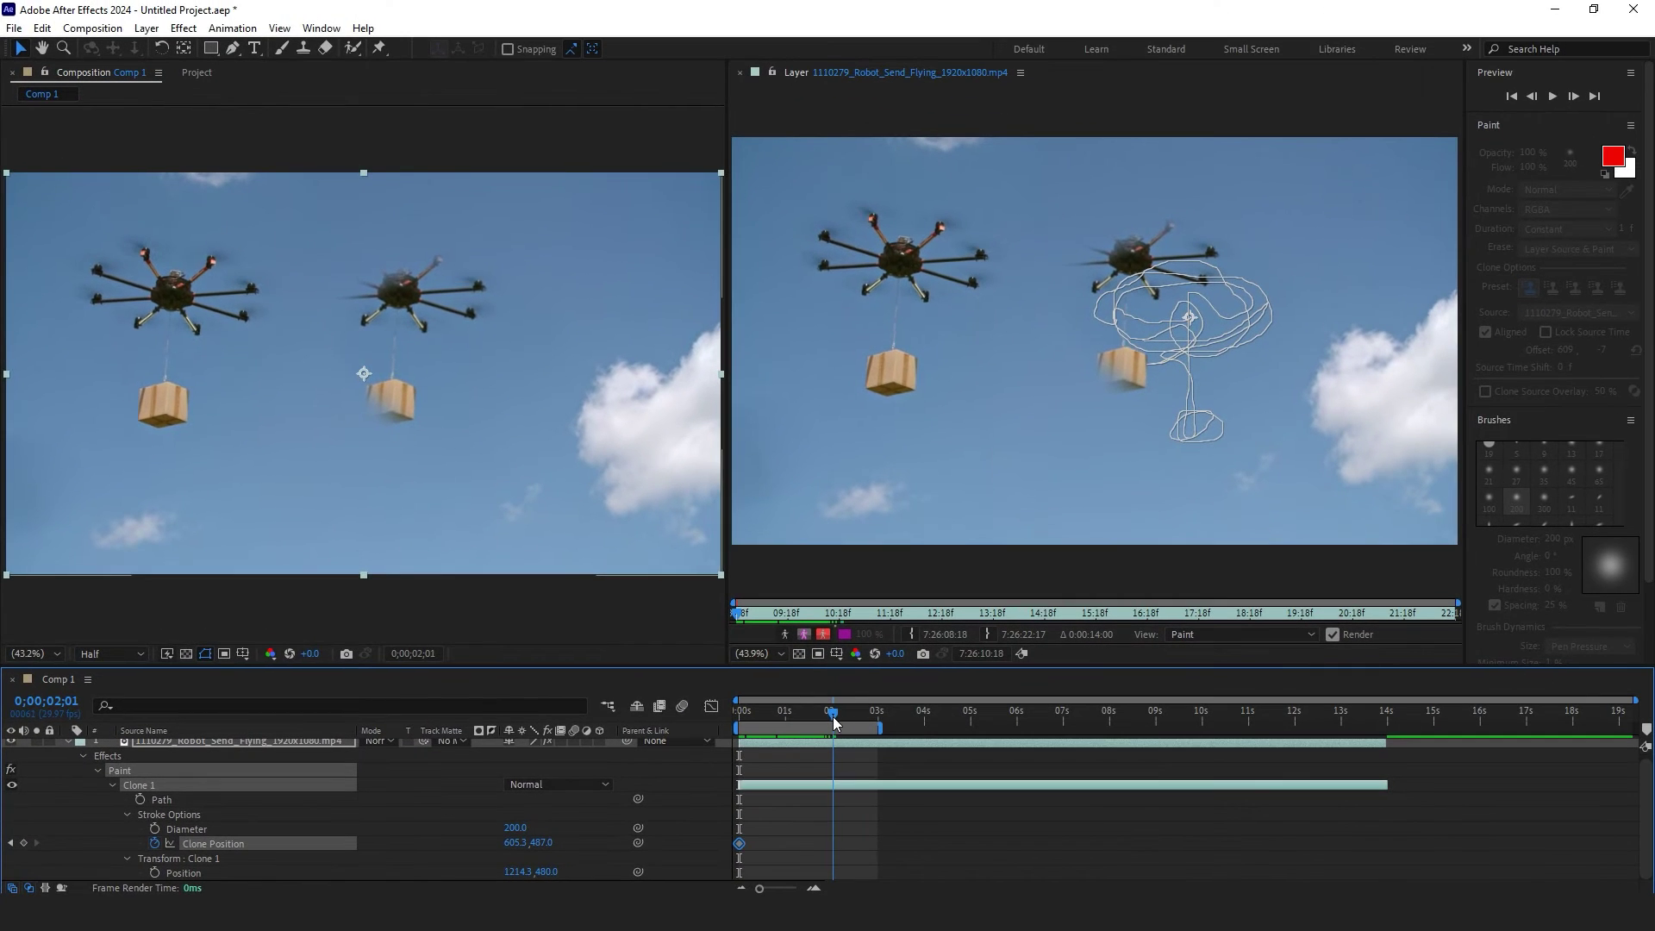
pyautogui.moveTo(834, 715); pyautogui.dragTo(878, 729)
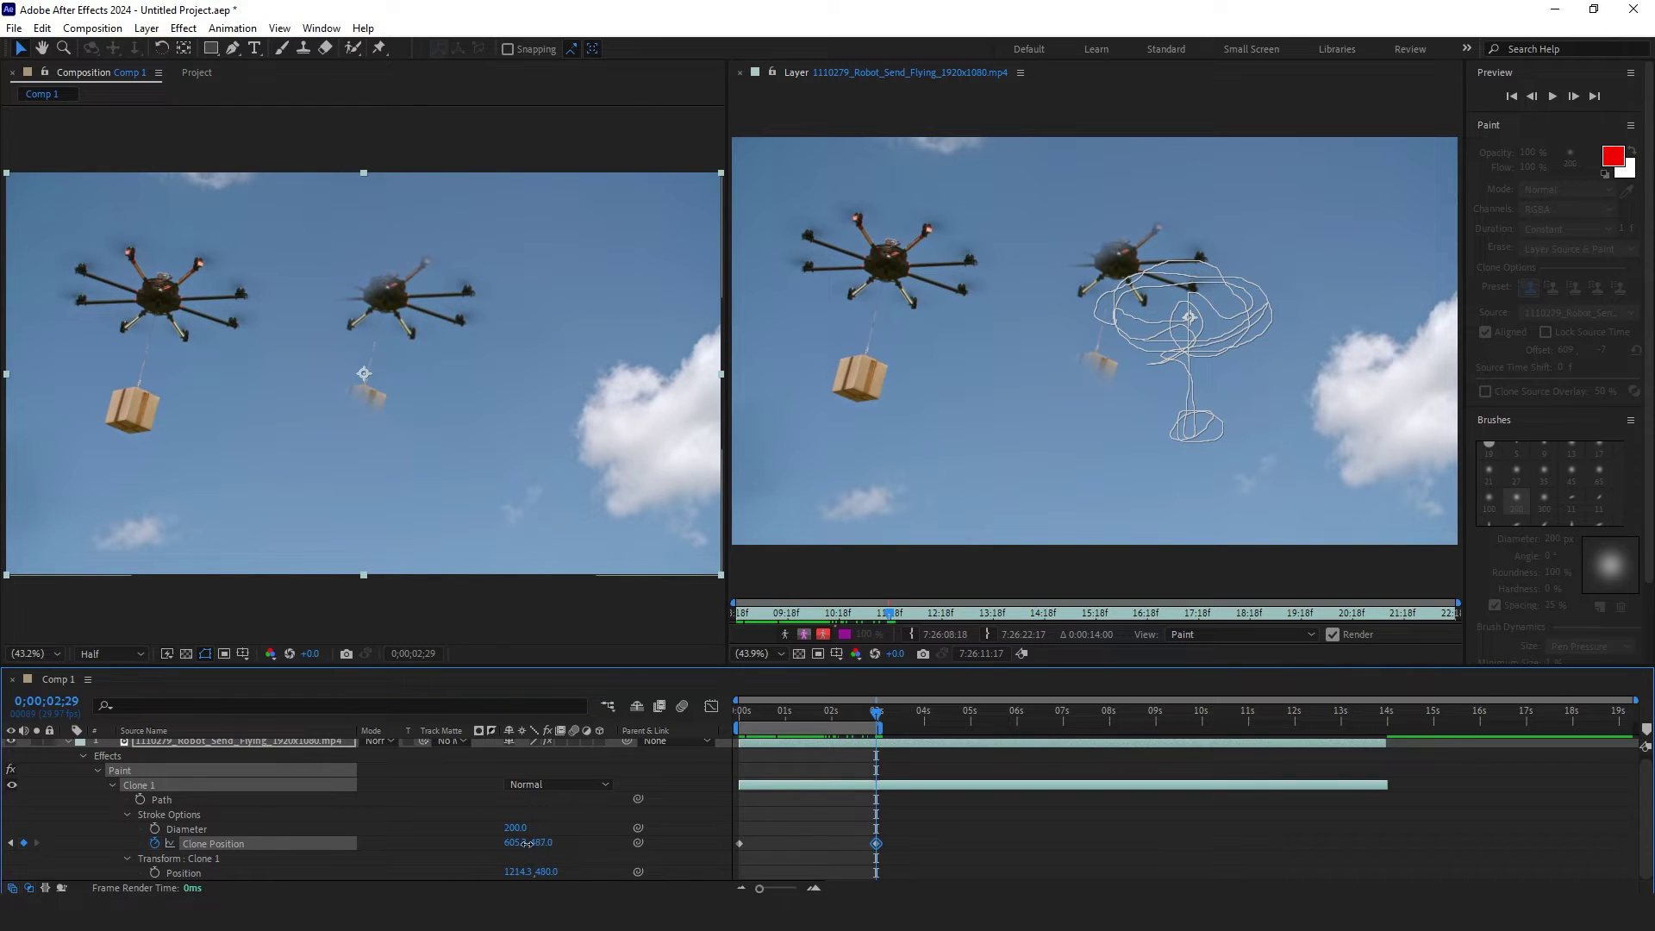
# - Set the Clone Position to 384.3, 365.0 at that frame and review the clone's motion
pyautogui.moveTo(527, 843); pyautogui.dragTo(336, 849)
pyautogui.moveTo(544, 842)
pyautogui.mouseDown()
pyautogui.moveTo(600, 834)
pyautogui.moveTo(510, 840)
pyautogui.mouseUp()
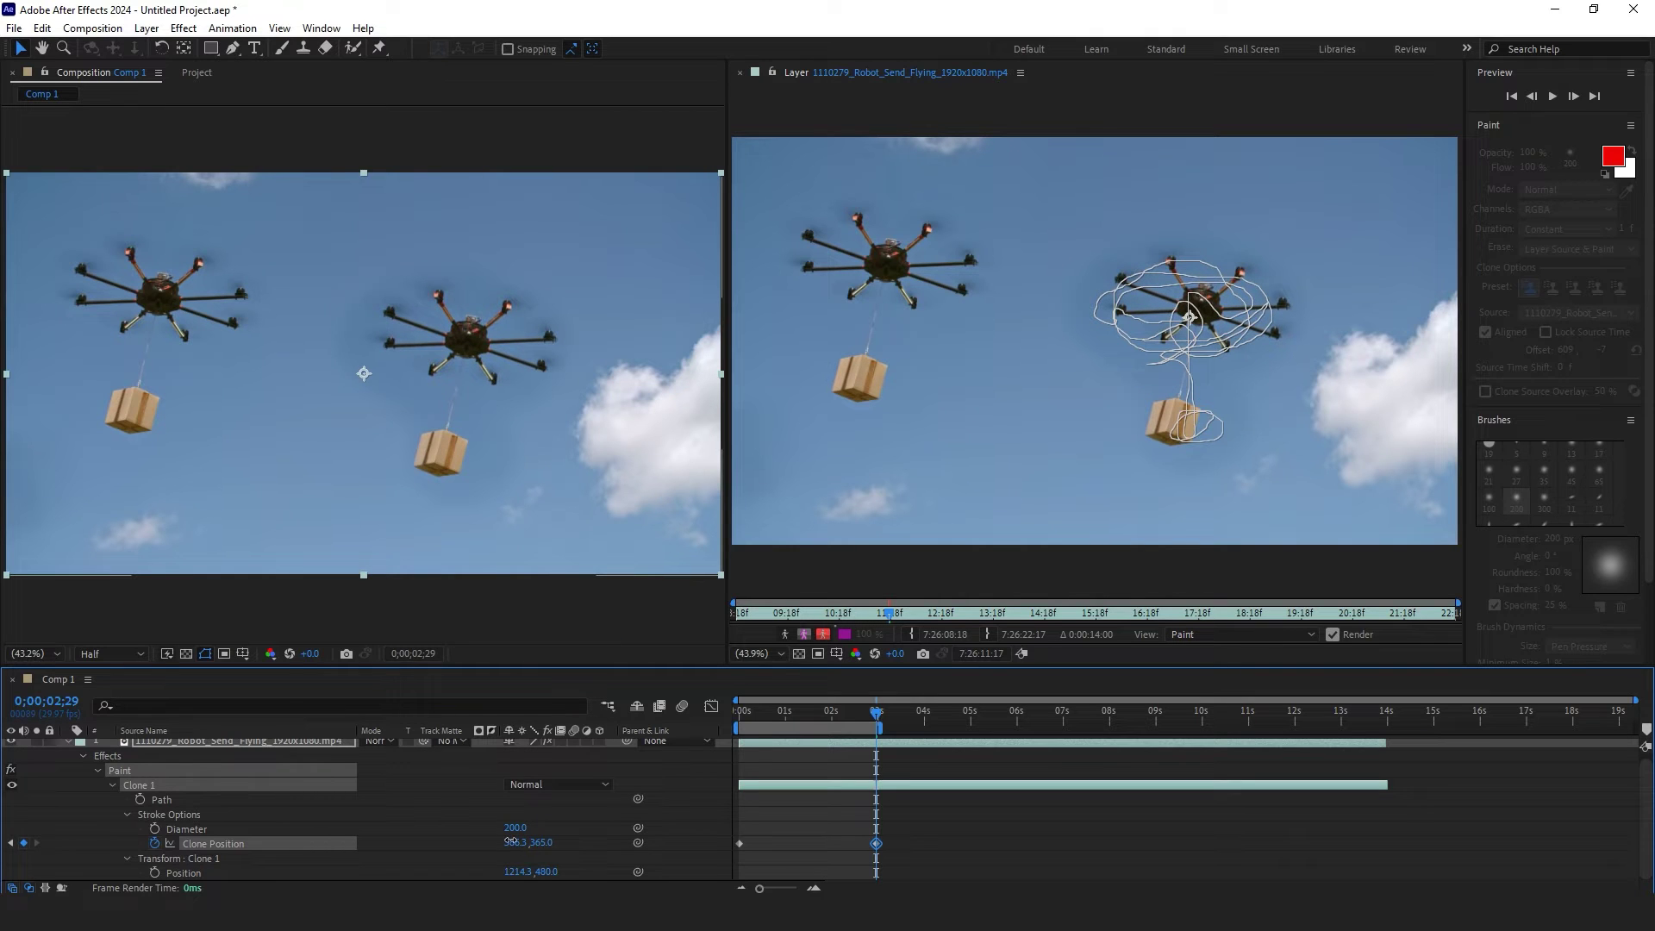
pyautogui.moveTo(505, 844); pyautogui.dragTo(521, 843)
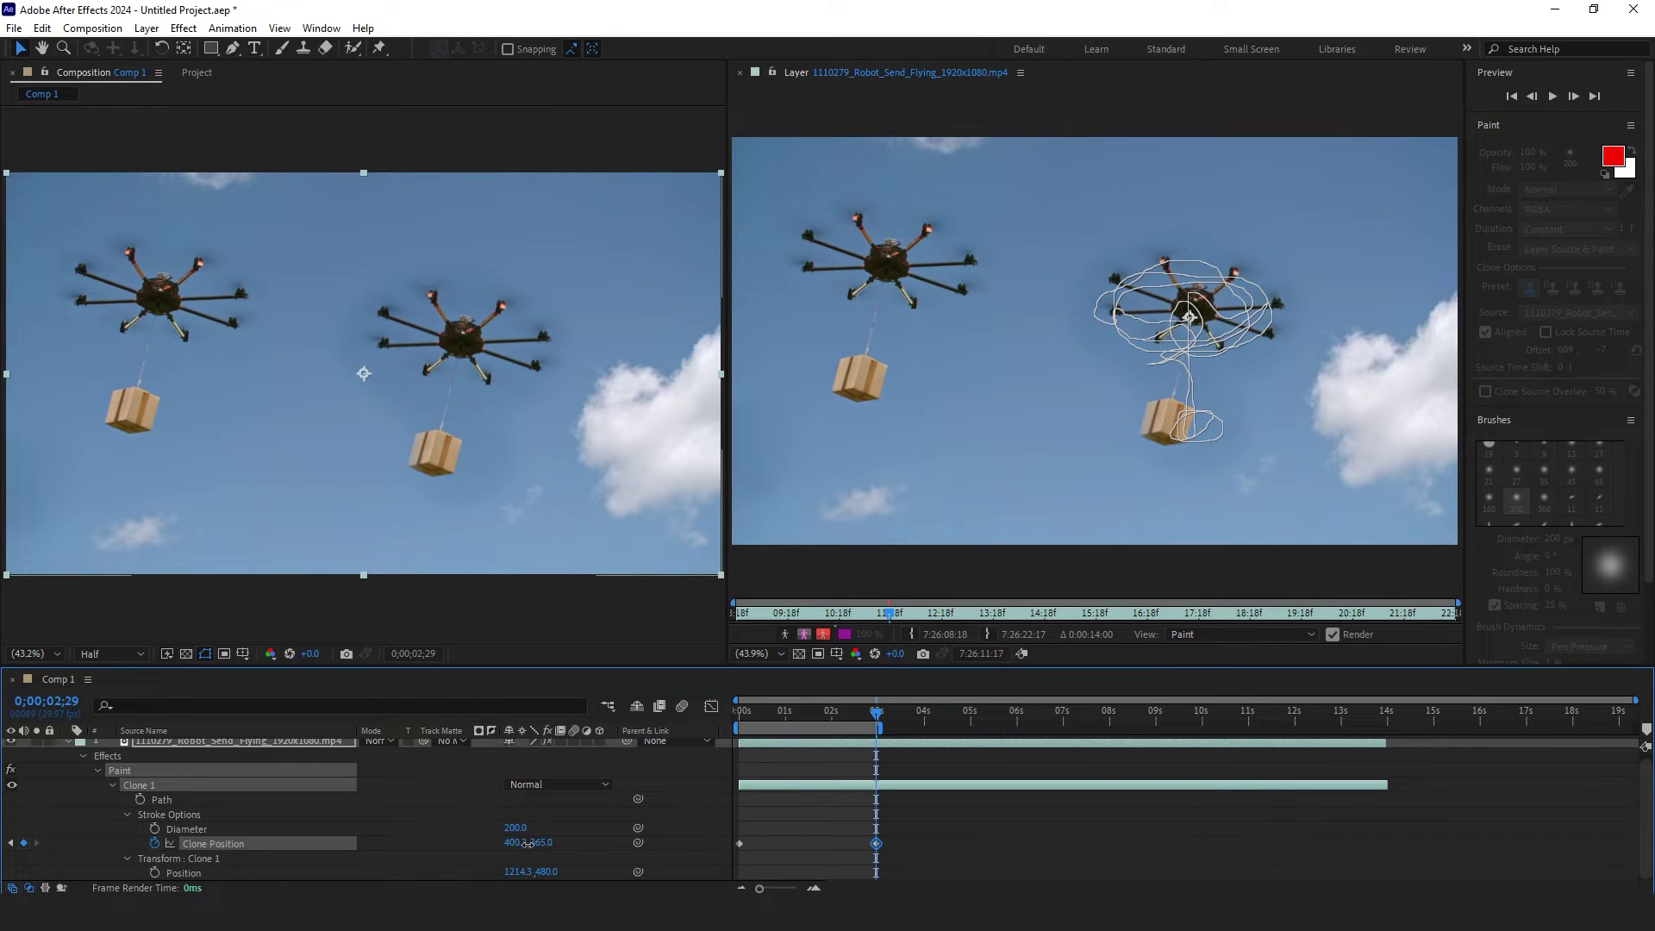
pyautogui.click(893, 805)
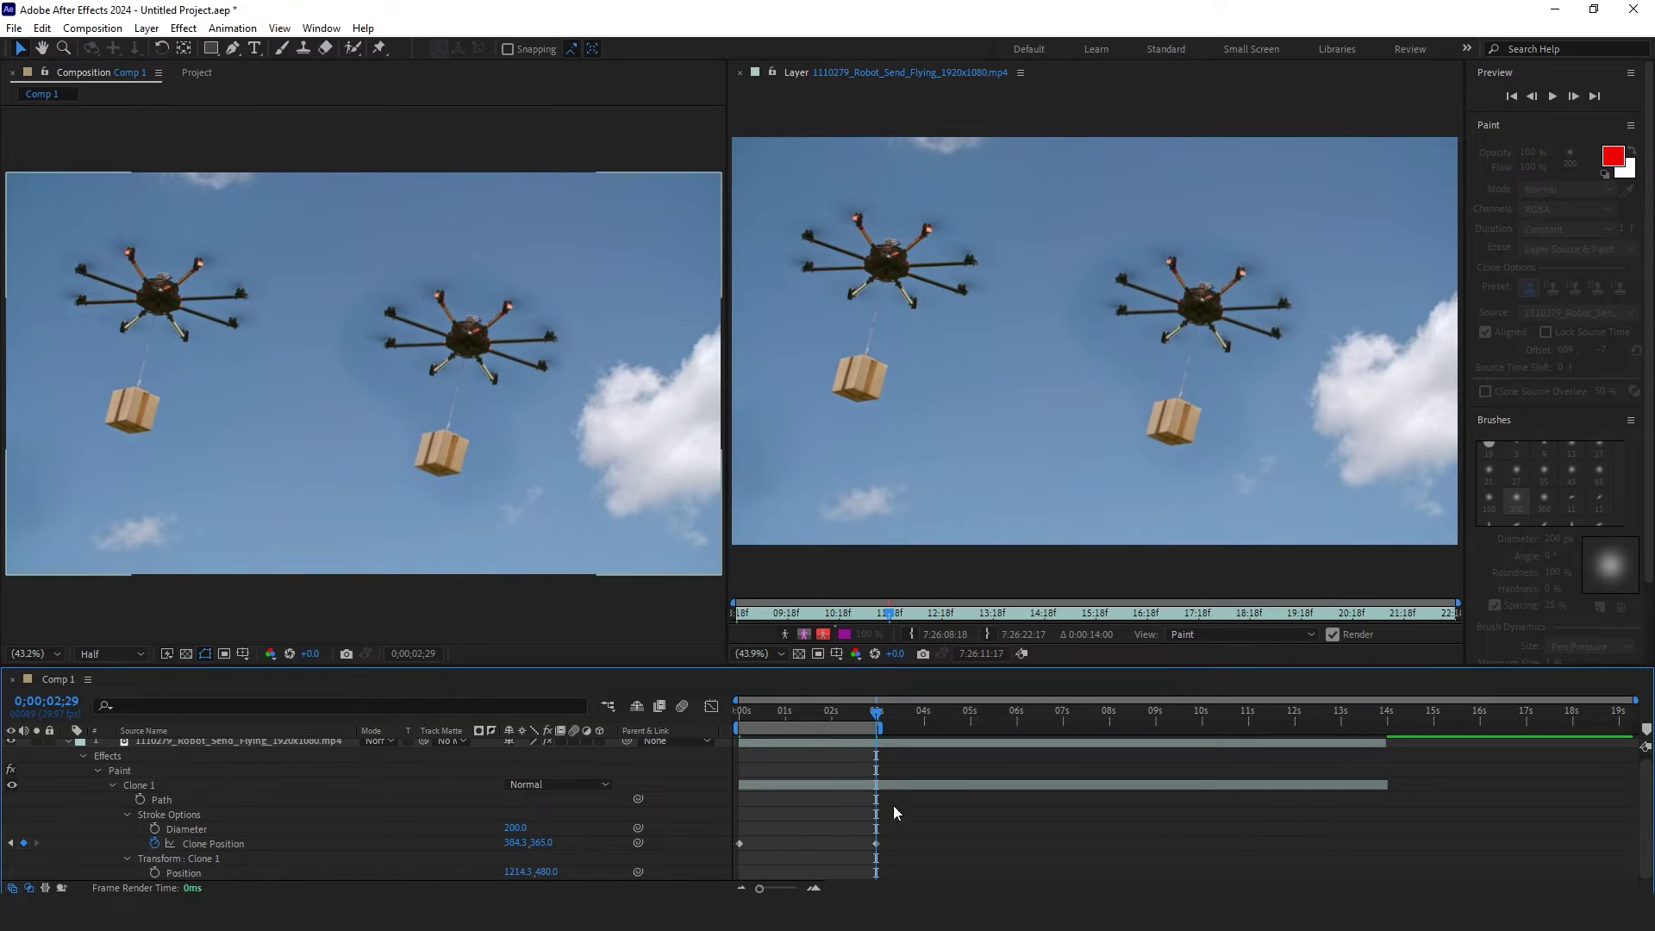
pyautogui.moveTo(876, 720)
pyautogui.mouseDown()
pyautogui.moveTo(737, 726)
pyautogui.moveTo(875, 726)
pyautogui.mouseUp()
pyautogui.click(128, 859)
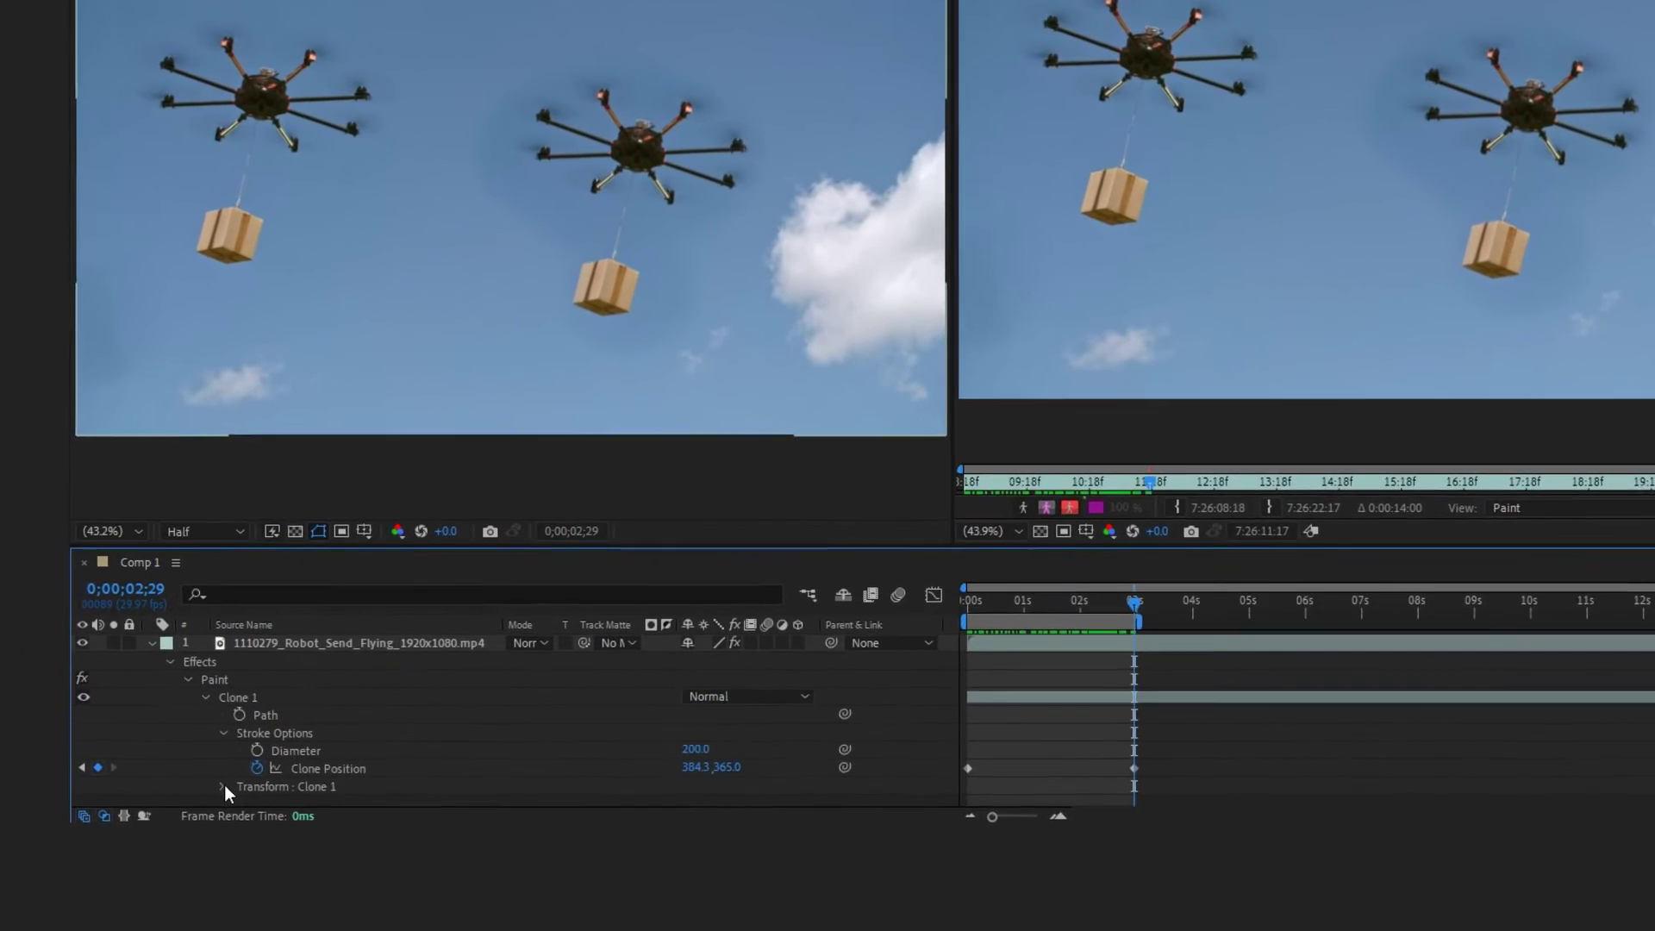
# - Expand Transform : Clone 1 and try scaling up the cloned drone
pyautogui.click(222, 787)
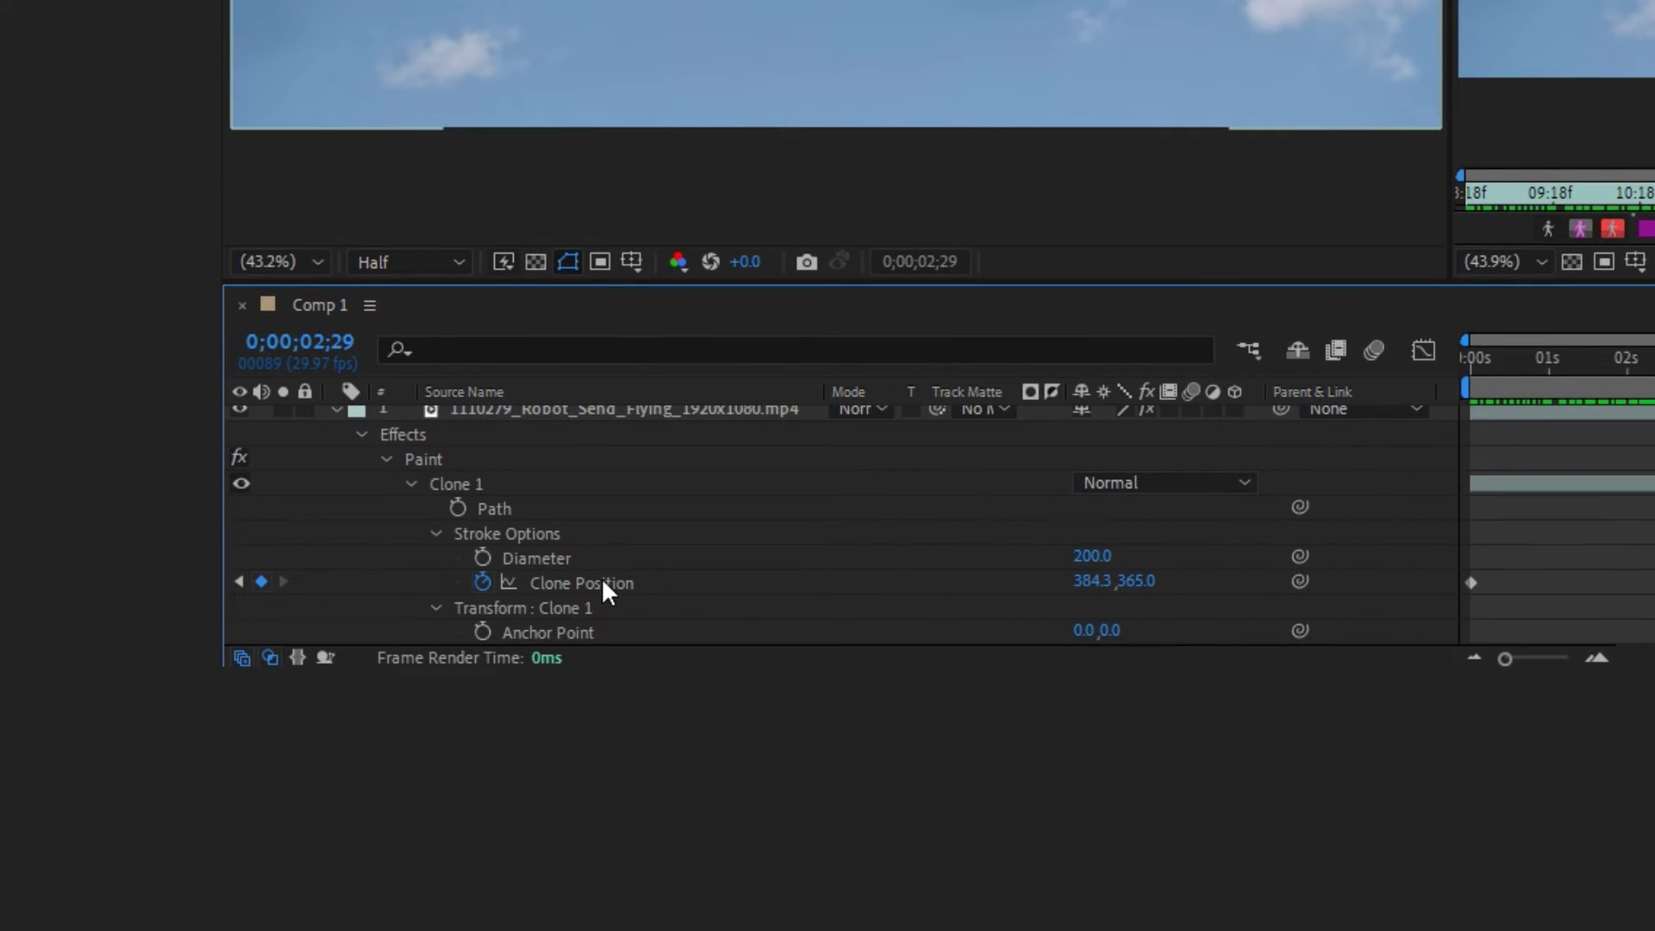
pyautogui.scroll(1, 613, 581)
pyautogui.scroll(-3, 613, 552)
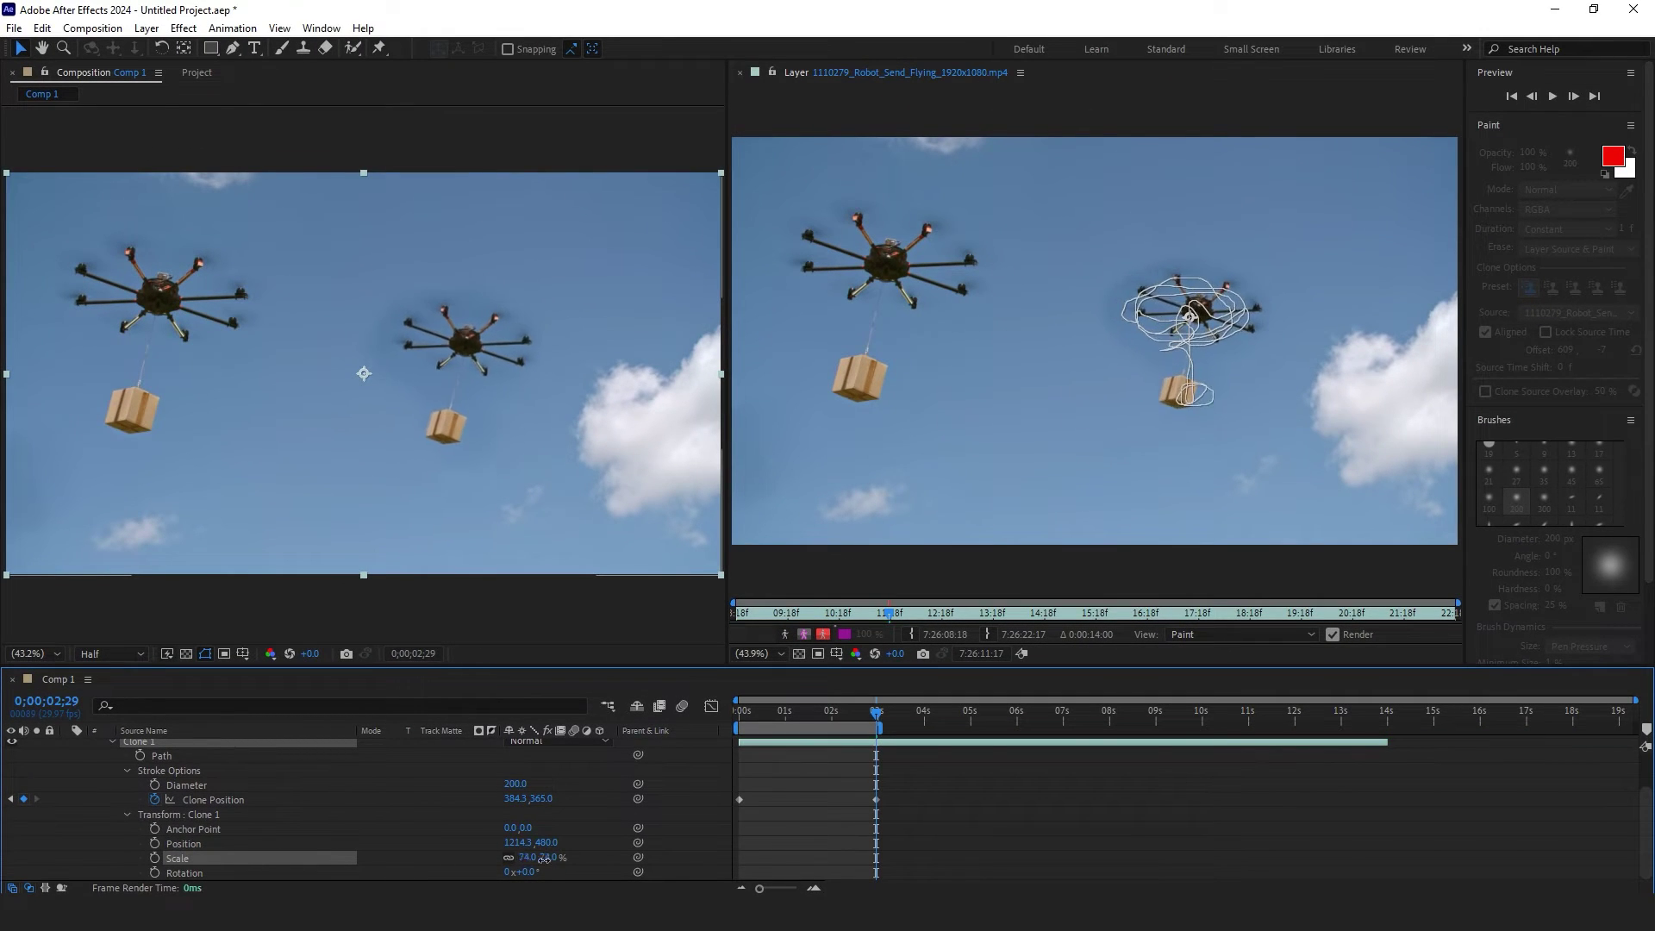
pyautogui.moveTo(557, 858); pyautogui.dragTo(580, 853)
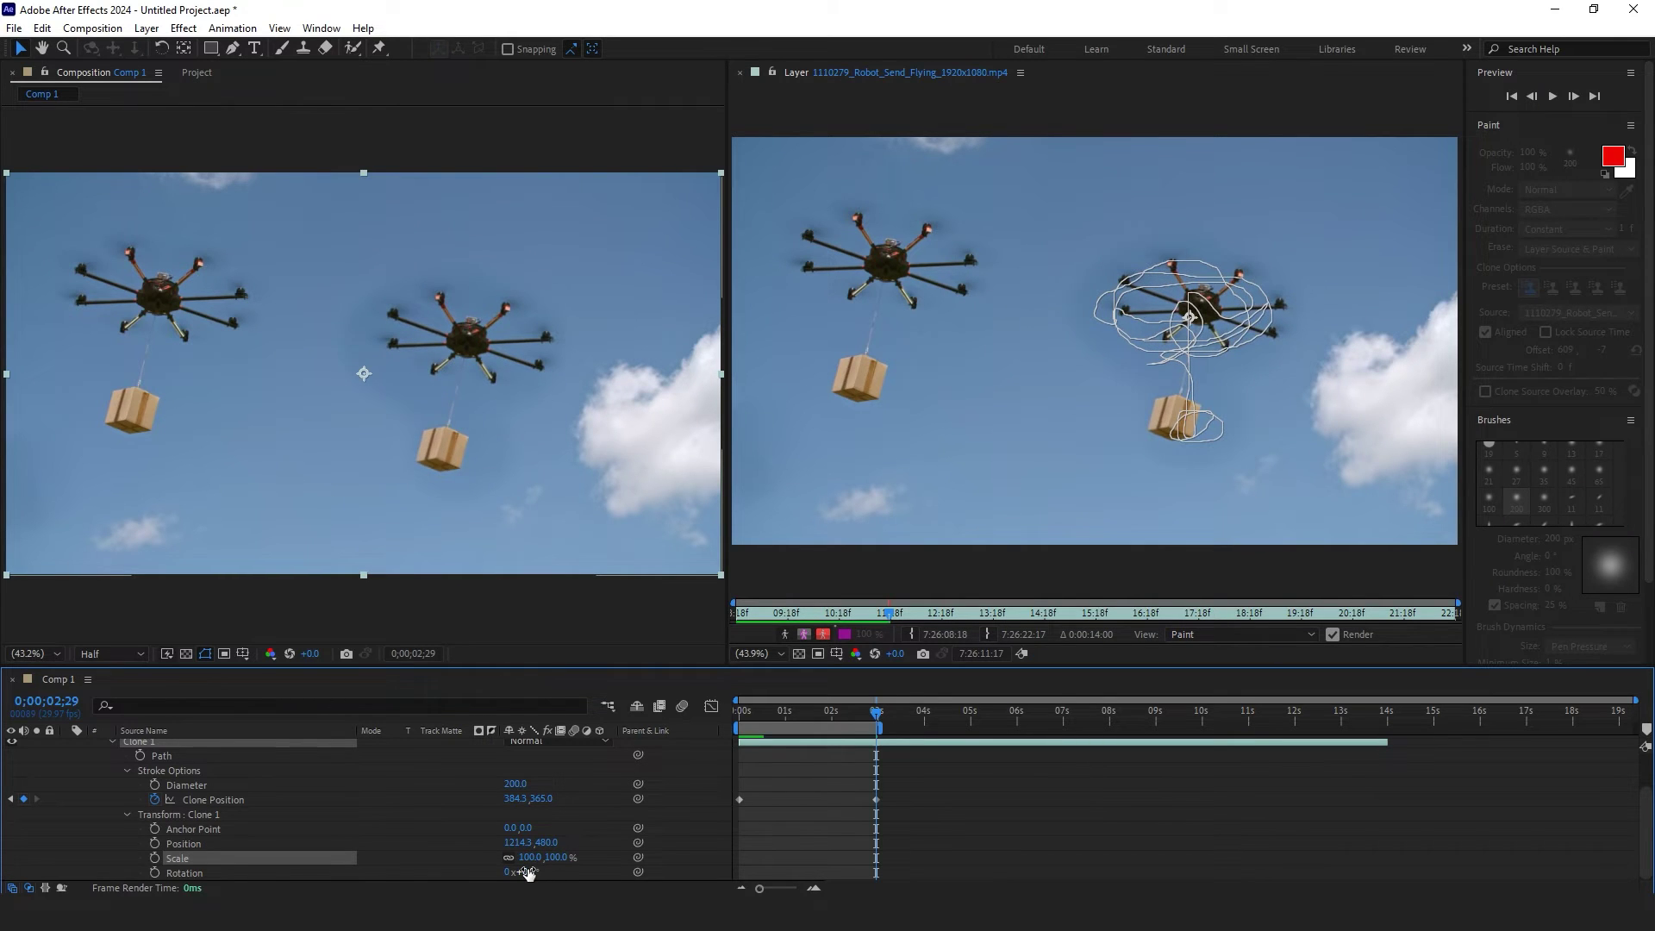
# - Try rotating the clone, then undo so Scale stays 100% and Rotation 0°
pyautogui.moveTo(538, 871); pyautogui.dragTo(513, 871)
pyautogui.hotkey('ctrl', 'z')
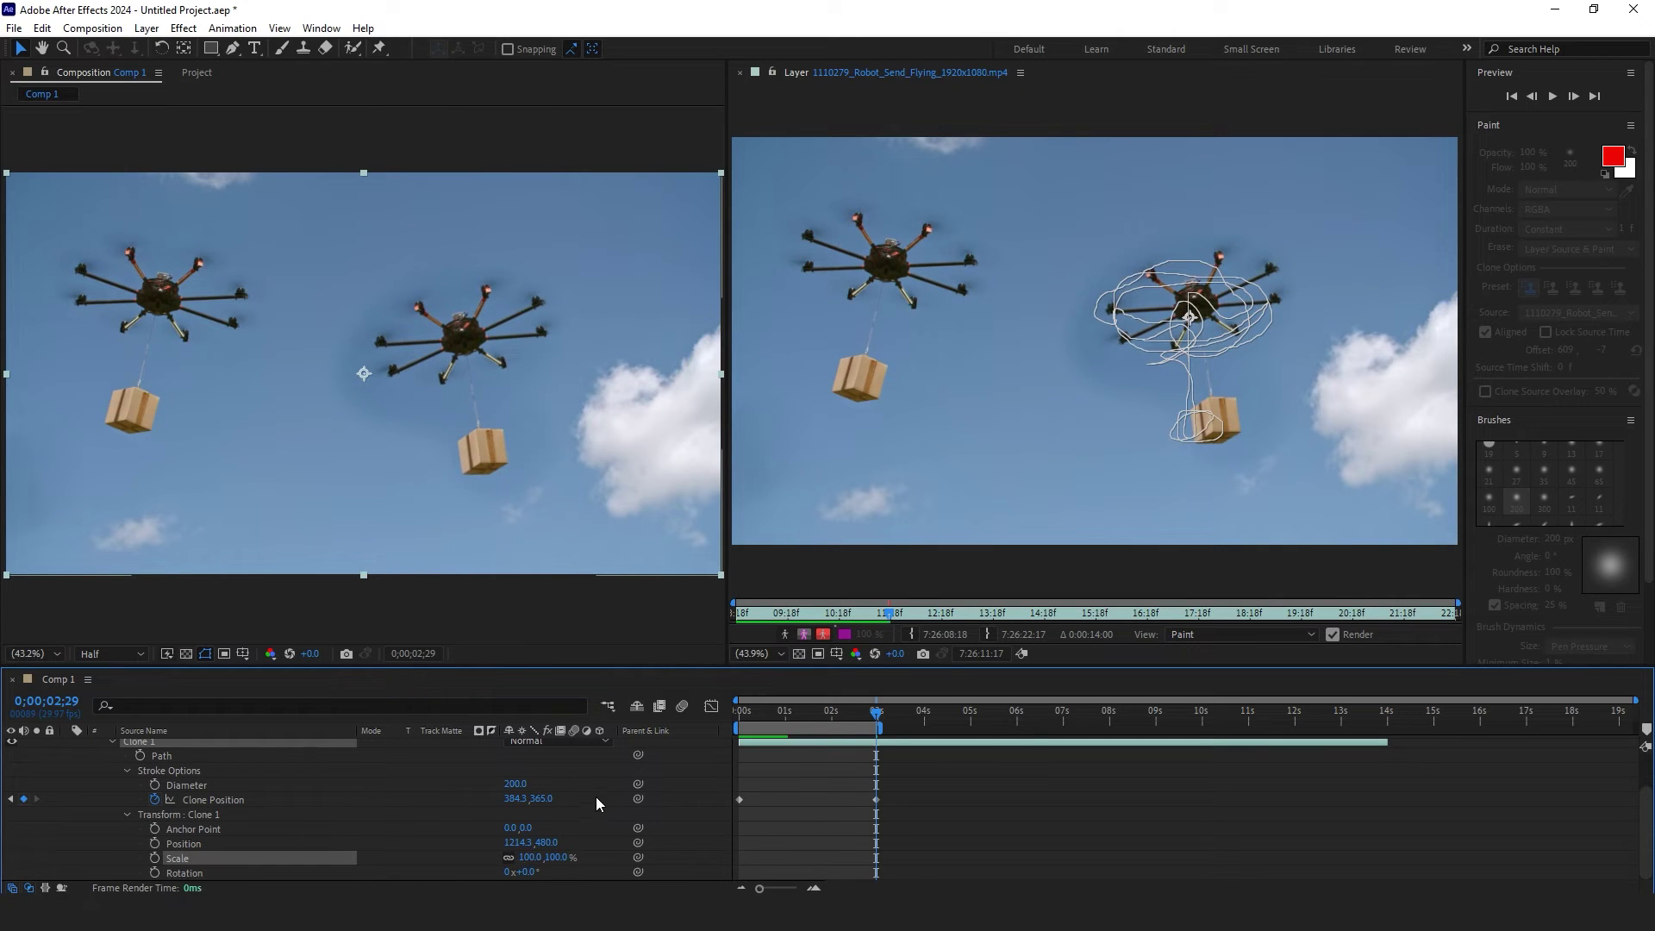
pyautogui.click(876, 800)
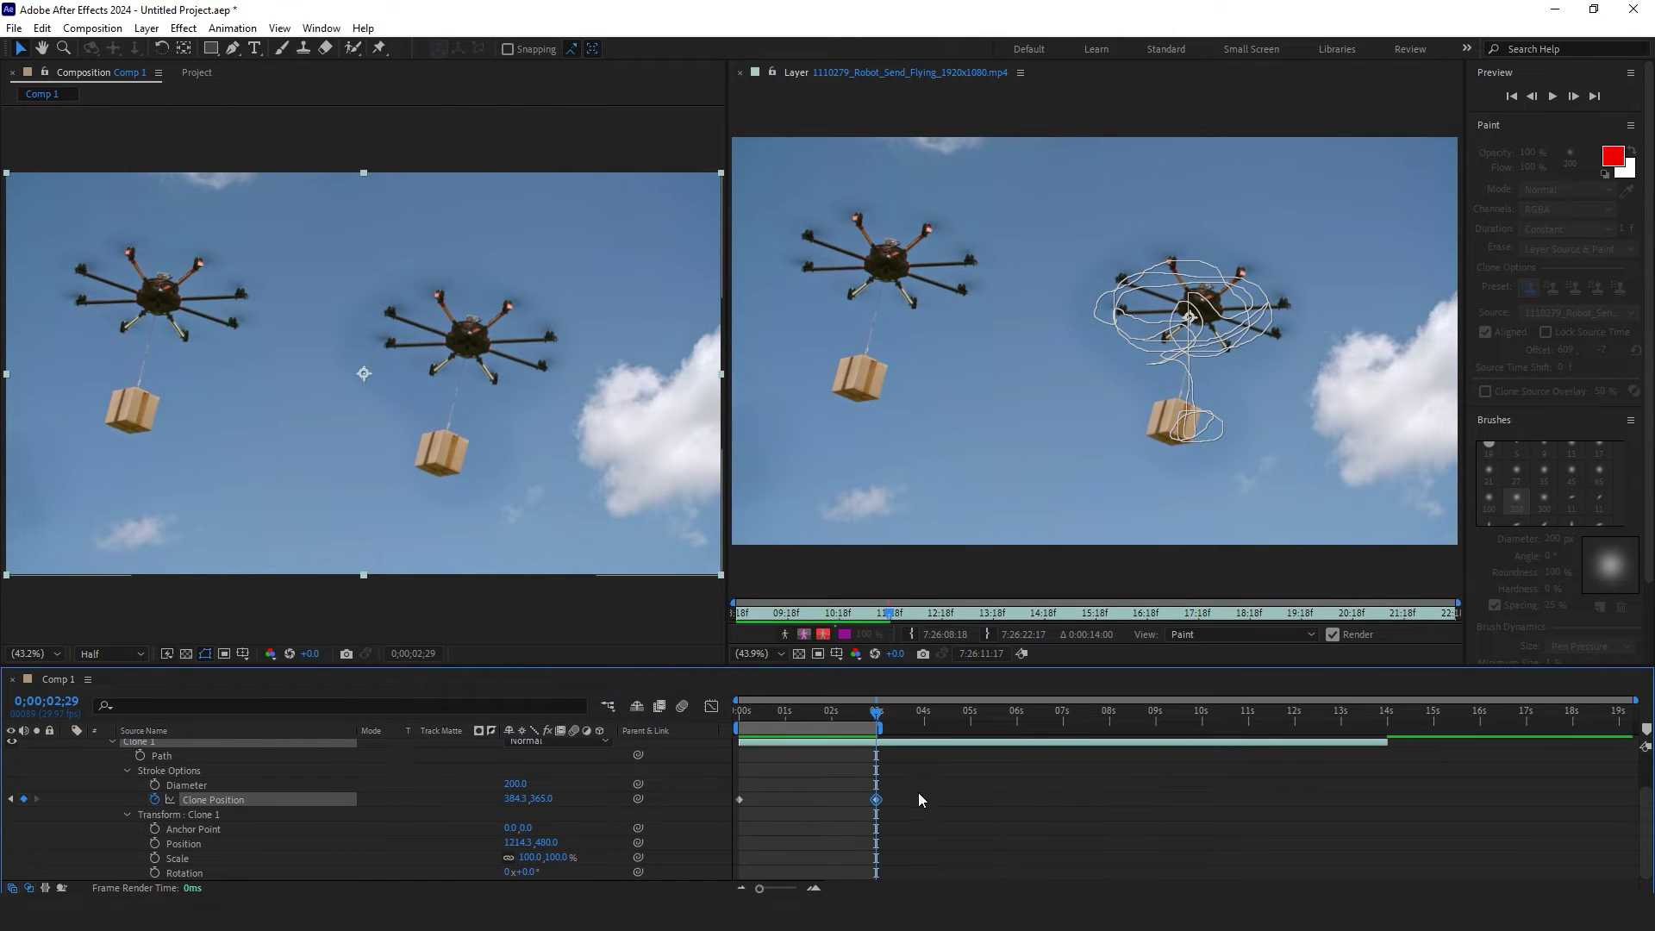
pyautogui.click(919, 799)
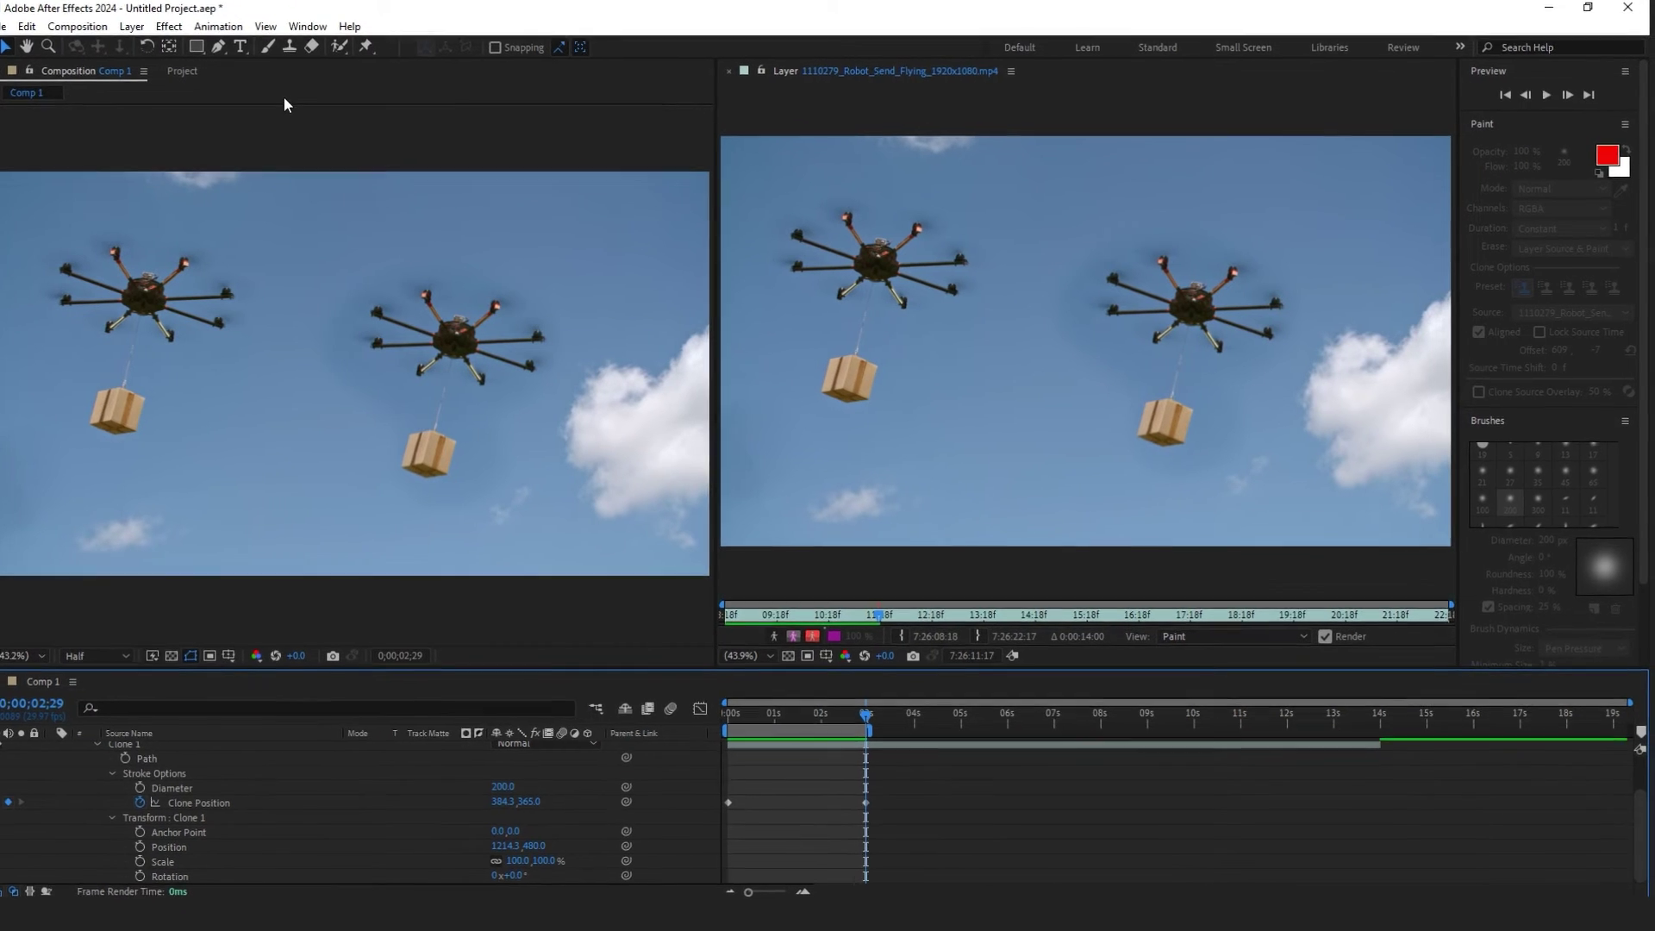
pyautogui.click(303, 48)
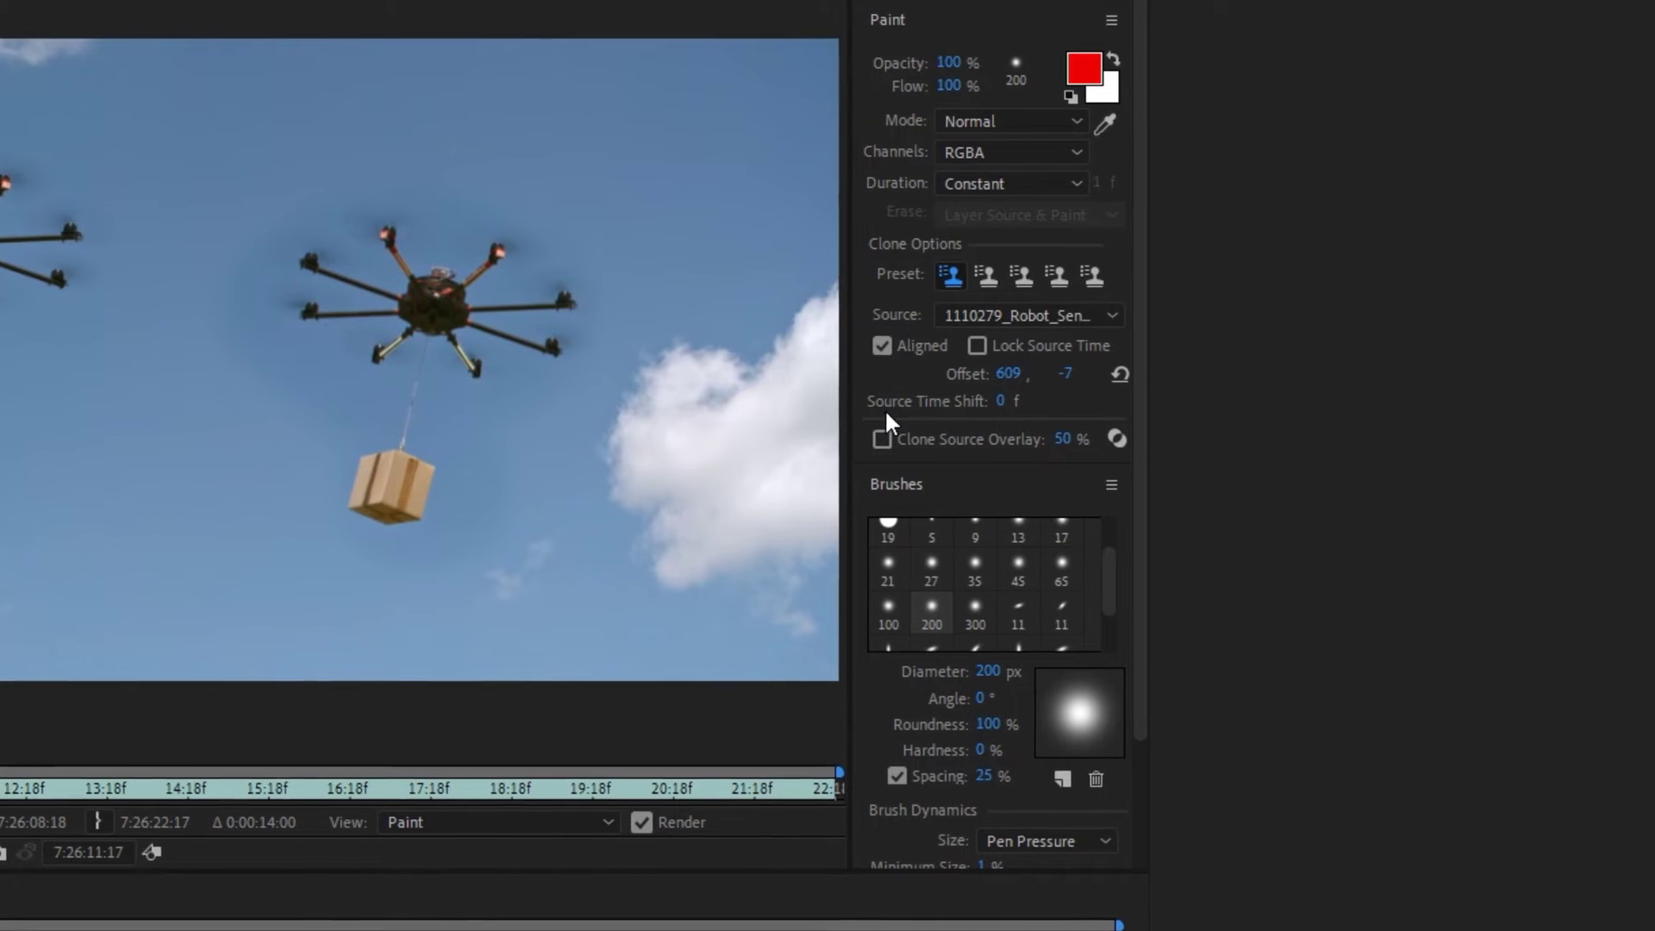
# - Set the clone's Source Time Shift to 24 f and preview the offset drone
pyautogui.click(1002, 401)
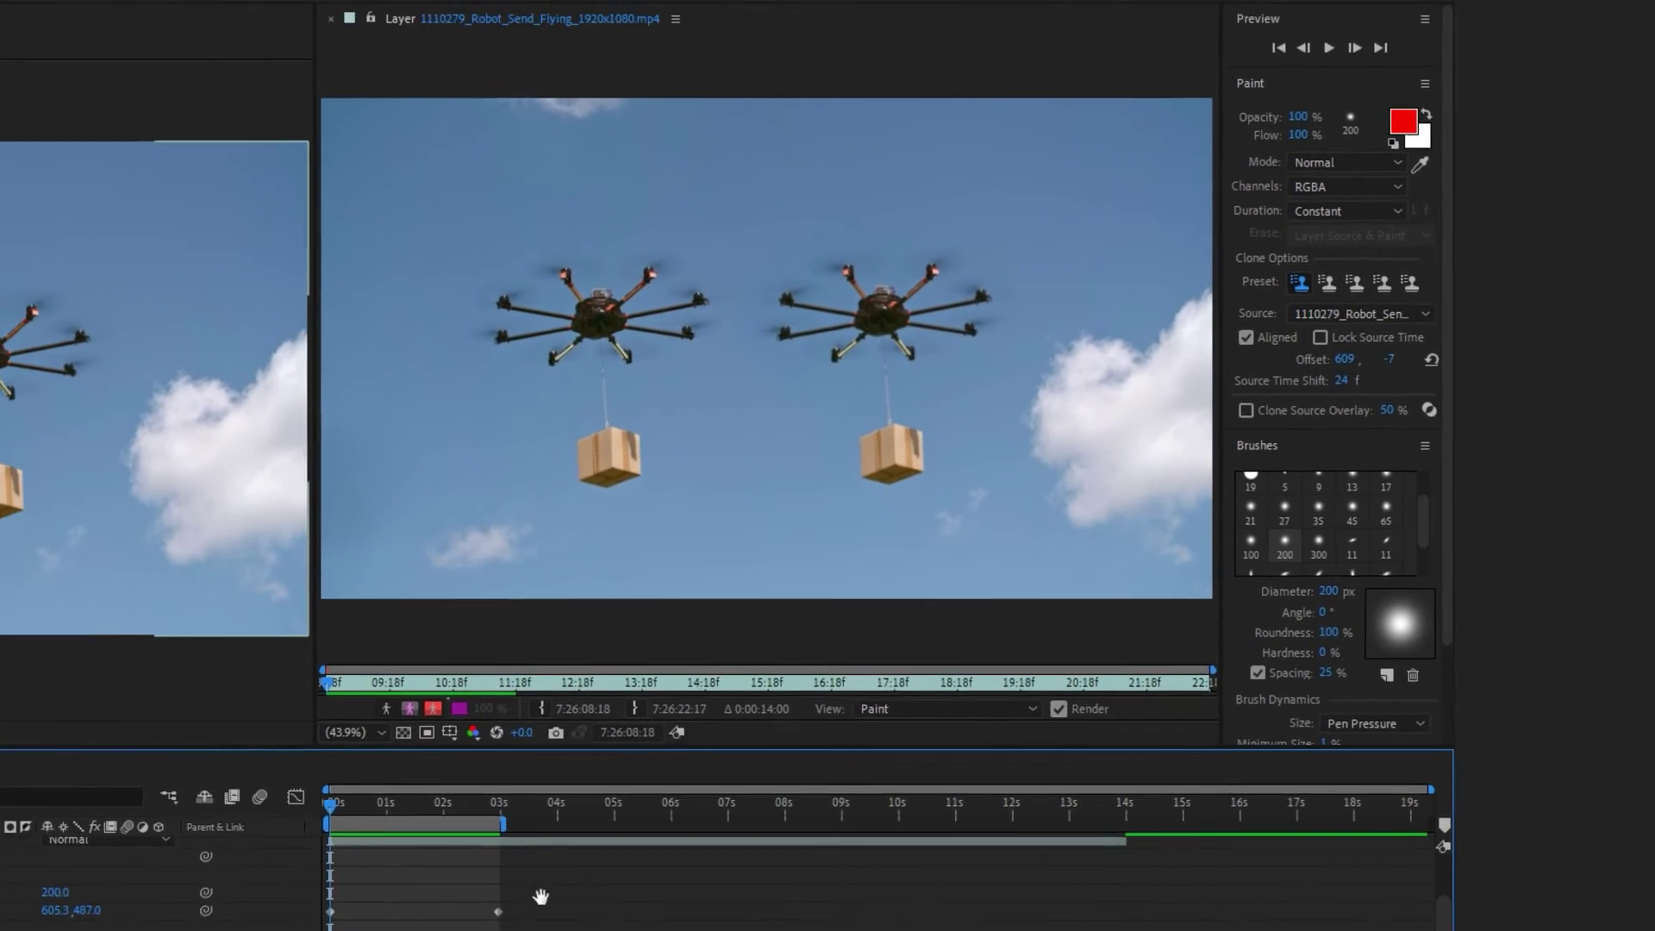
pyautogui.press('space')
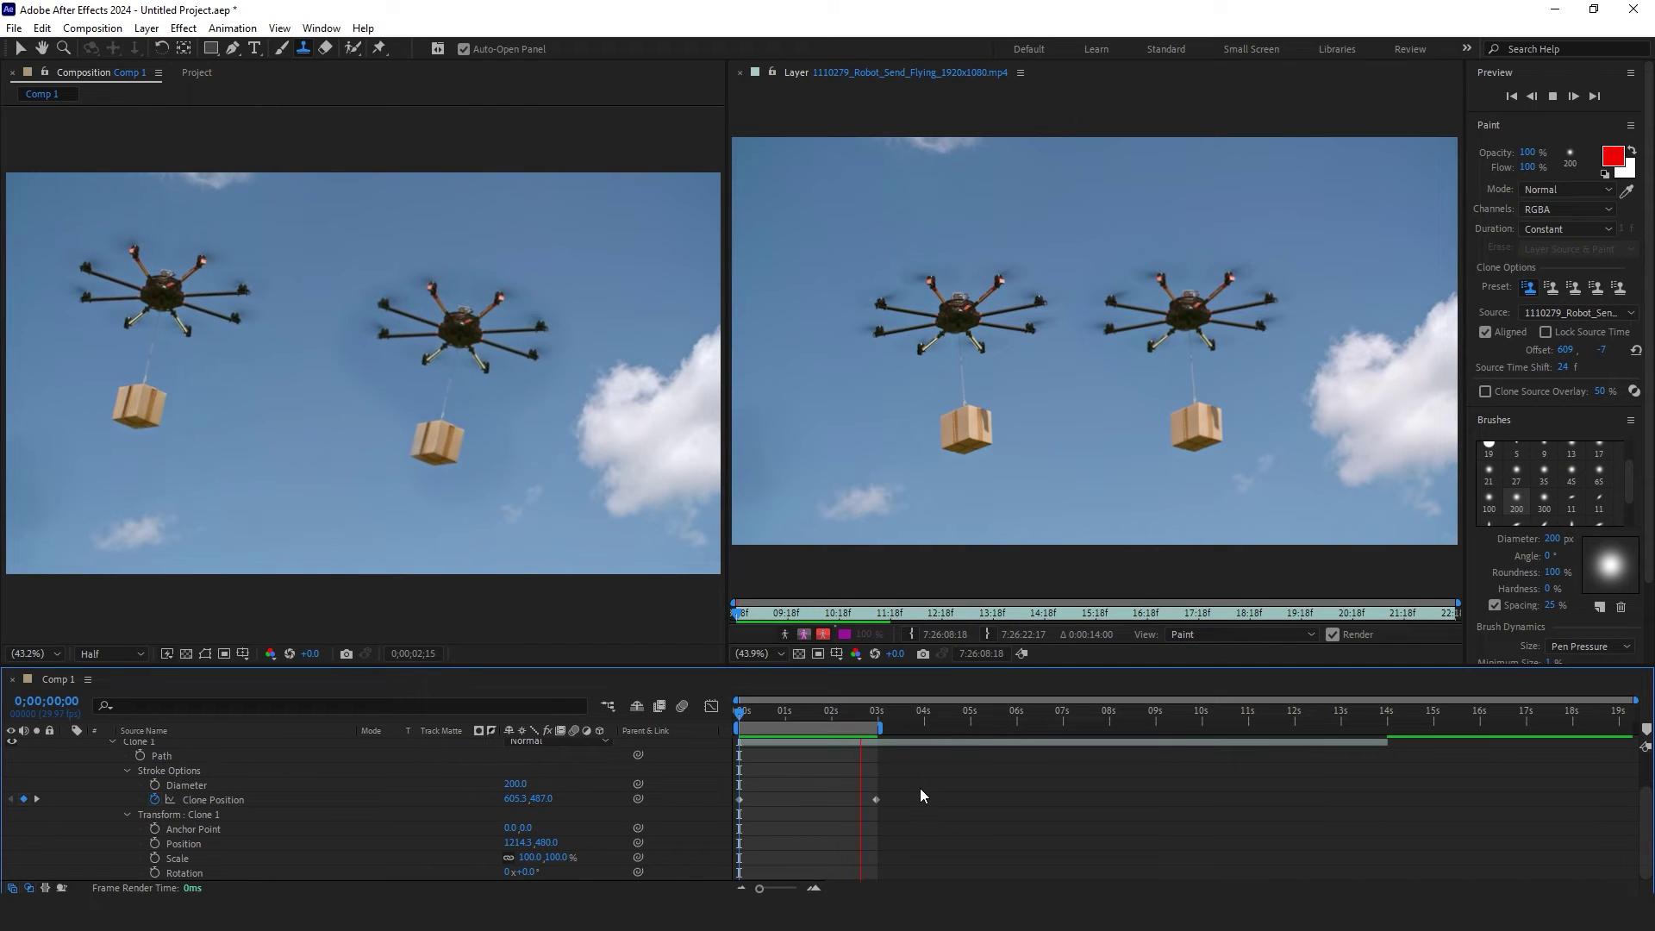
pyautogui.moveTo(792, 711); pyautogui.dragTo(746, 729)
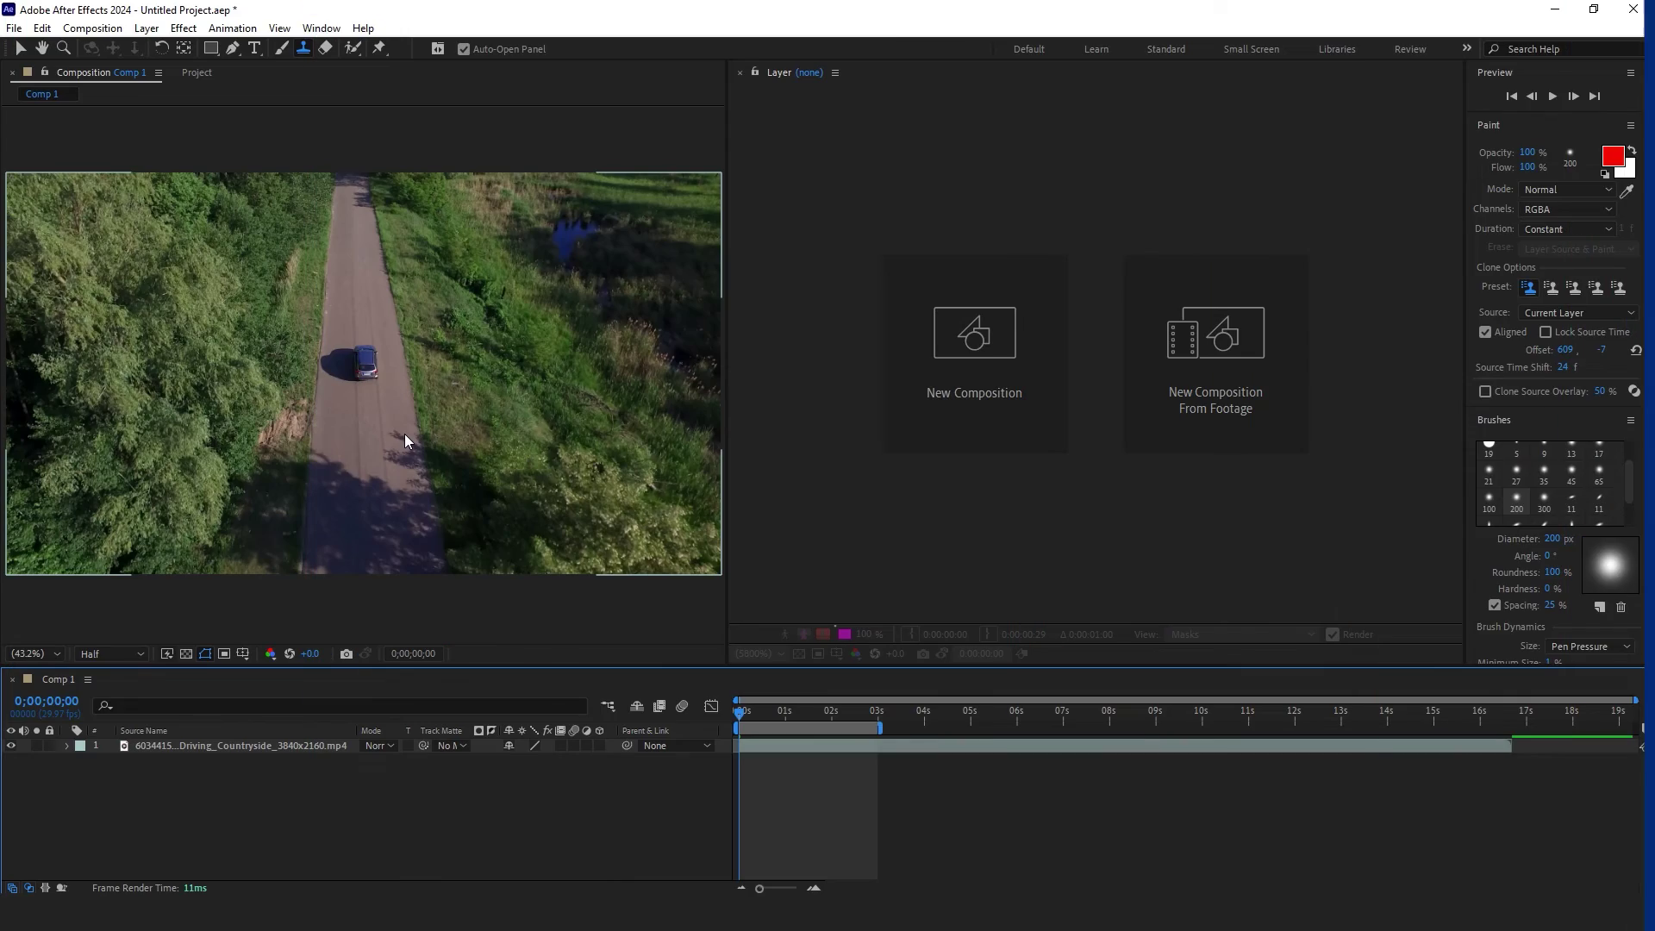
# - Open the countryside car footage layer and choose the Soft Round 65 px brush
pyautogui.doubleClick(405, 433)
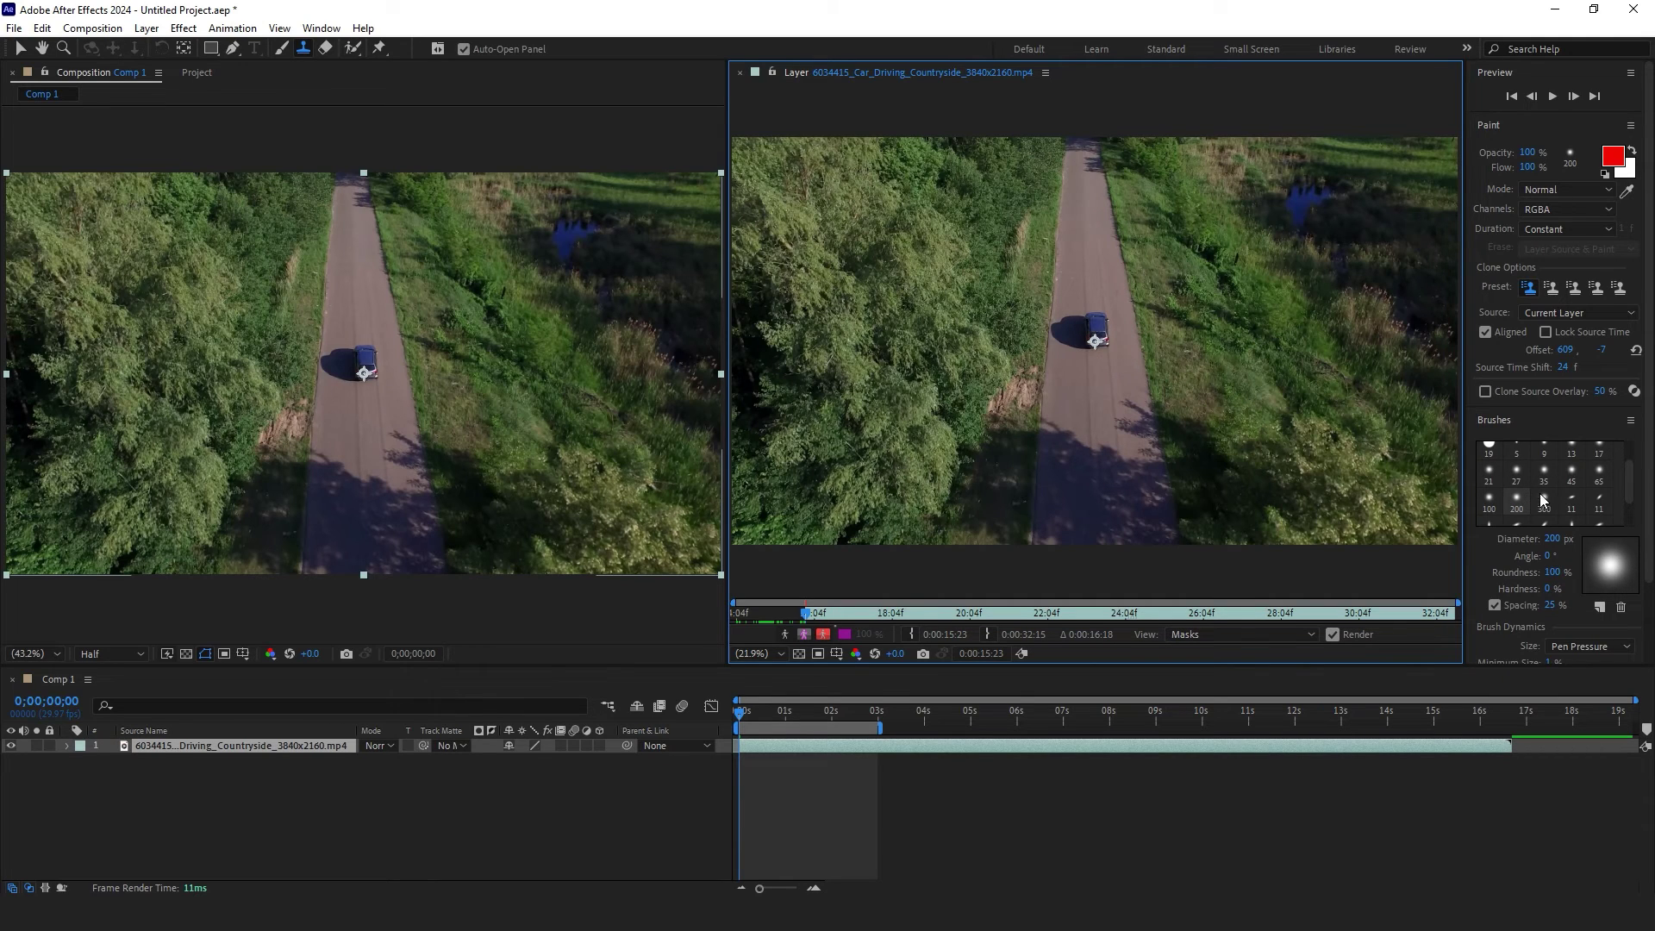
pyautogui.click(1597, 476)
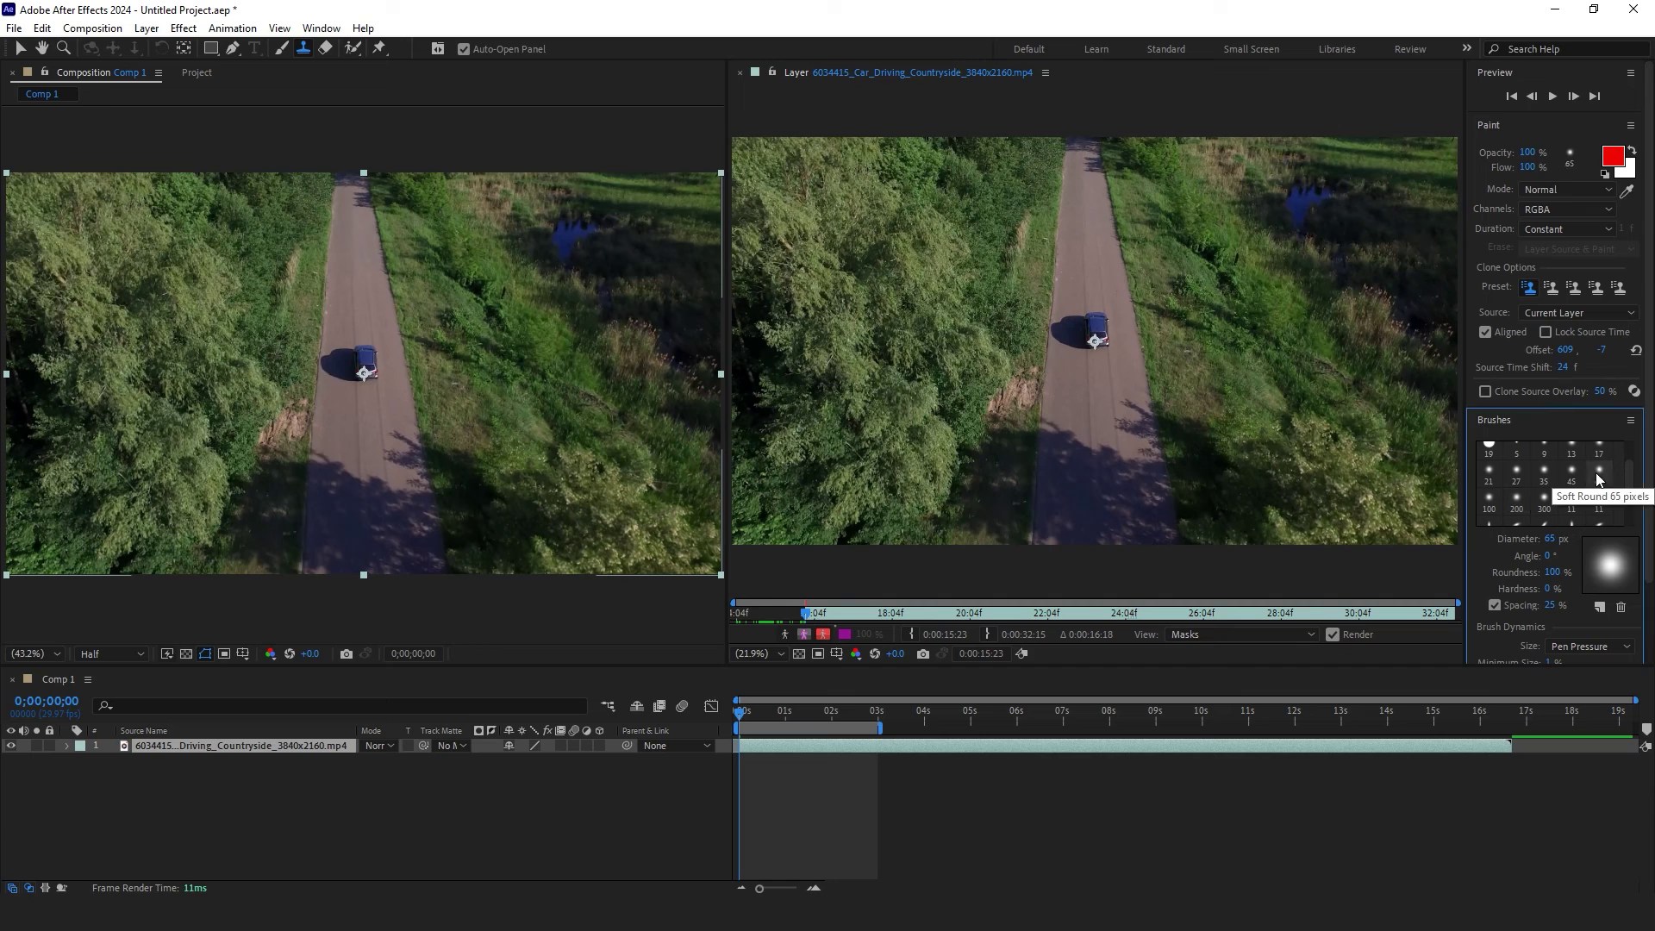